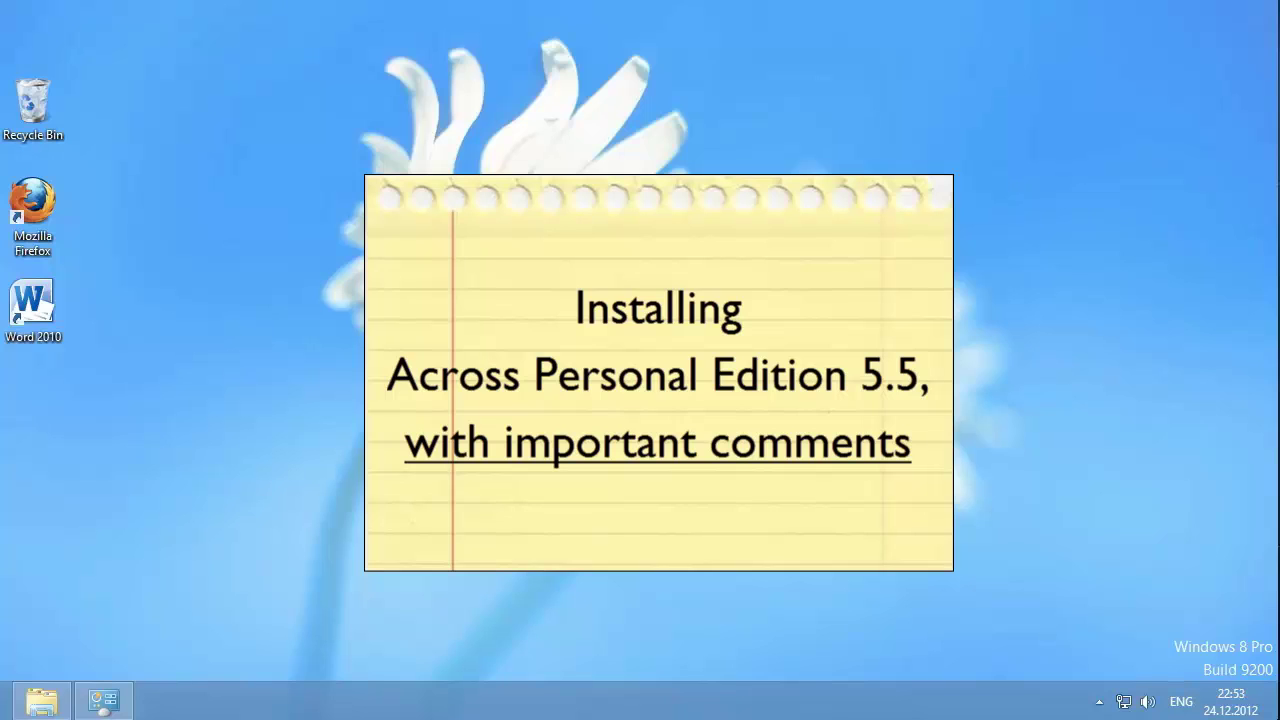
Step: Open the Computer view from the taskbar to see Local Disk (C:) with 15,6 GB free of 29,6 GB
{"action": "left_click", "coordinate": [42, 705]}
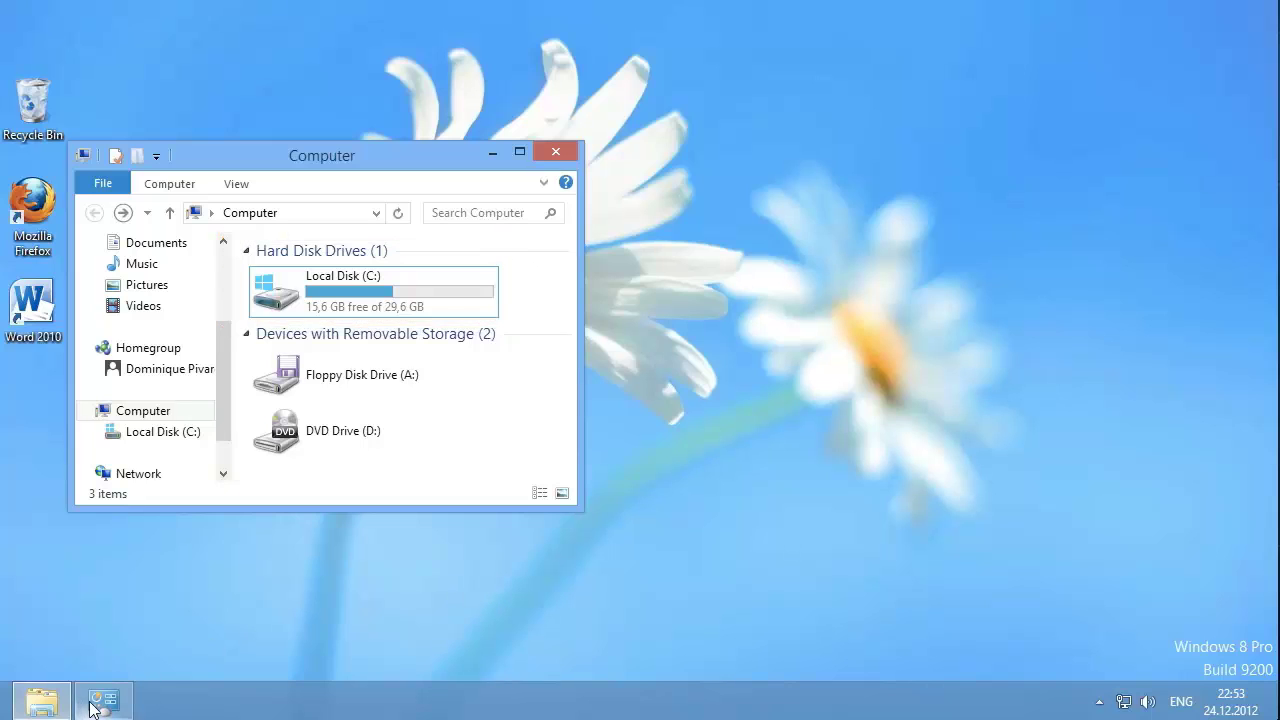
{"action": "left_click", "coordinate": [100, 702]}
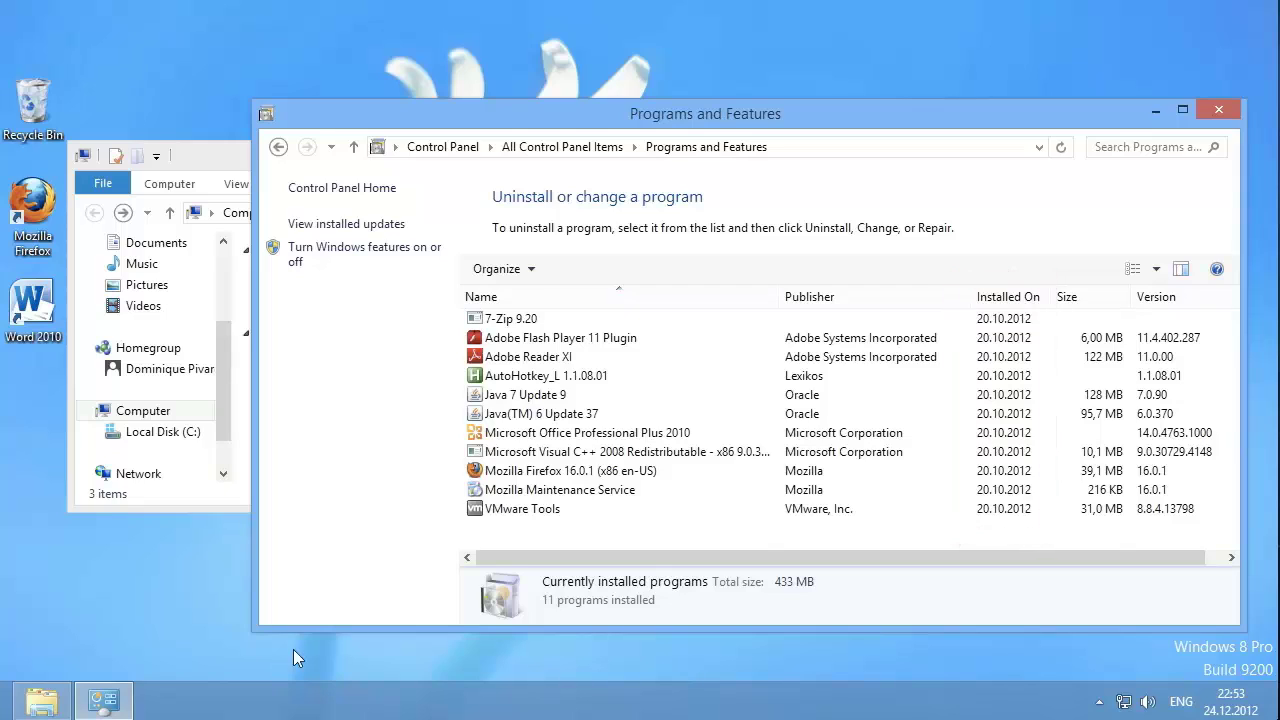
Step: Copy Across_v5.5_en_Client_PE.zip onto the desktop and extract it into the Across_v5.5_en_Client_PE folder
{"action": "left_click", "coordinate": [1156, 110]}
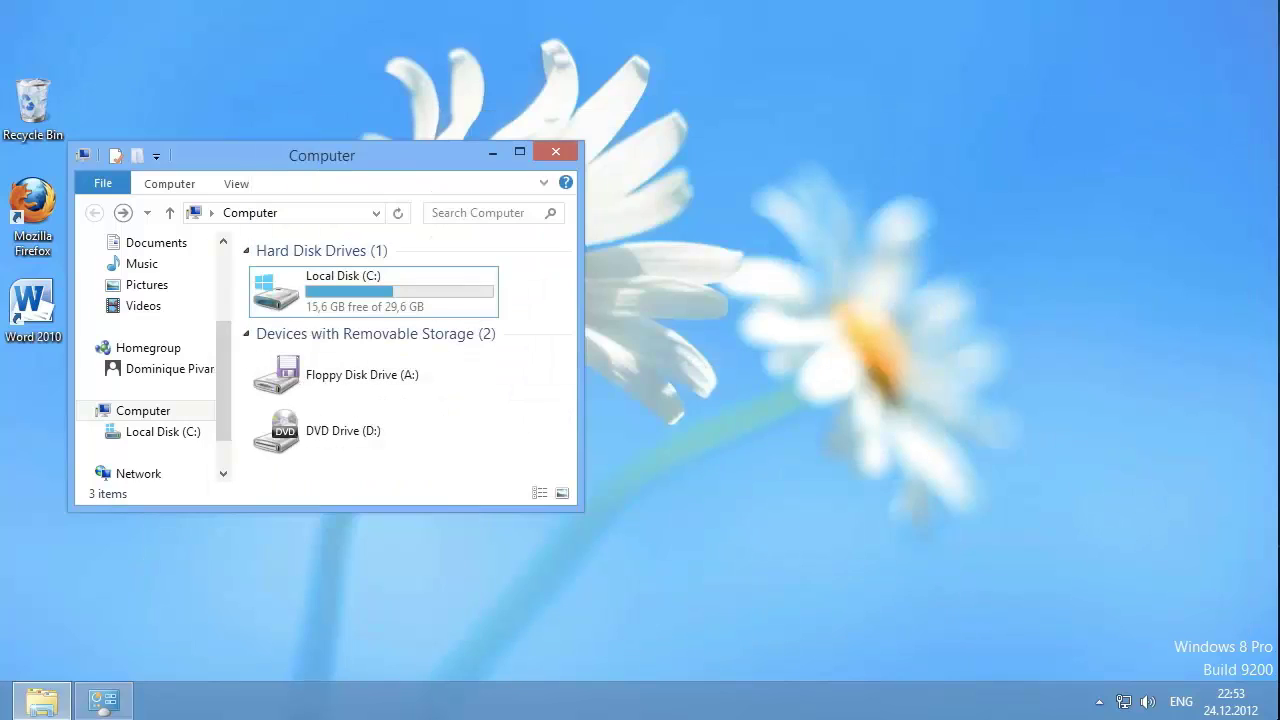
{"action": "left_click_drag", "start_coordinate": [1279, 195], "coordinate": [913, 215]}
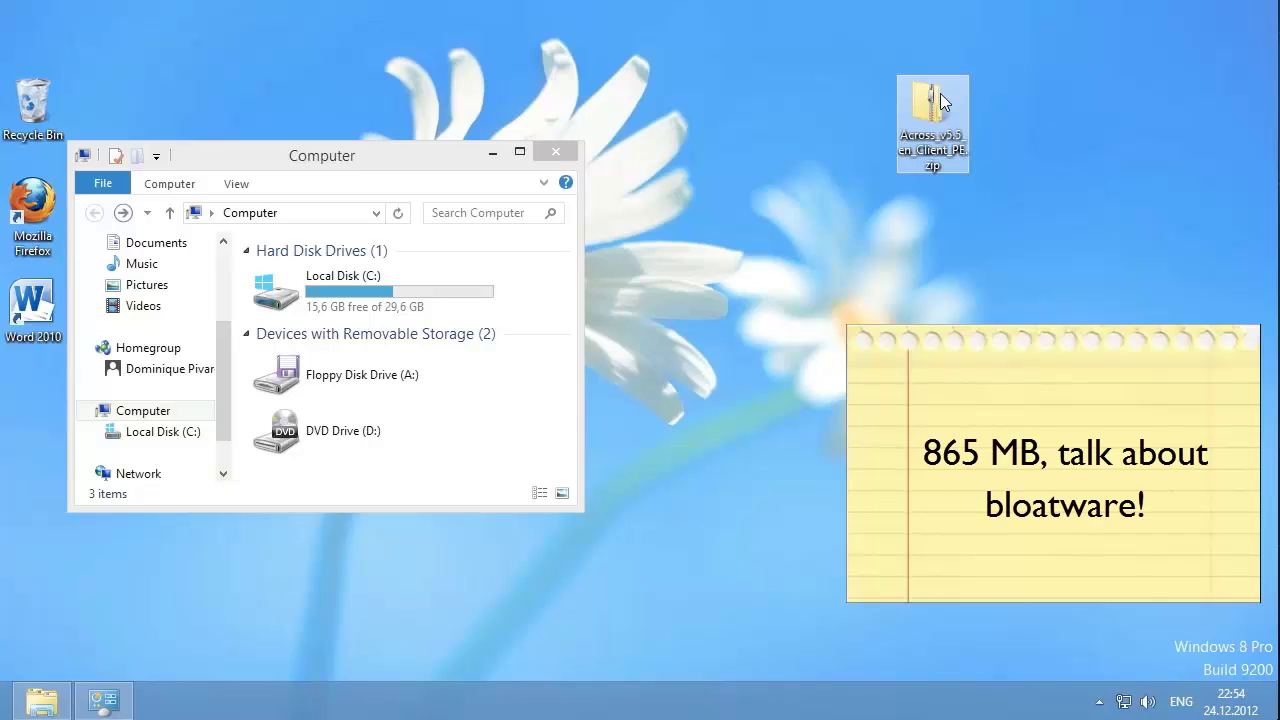
{"action": "right_click", "coordinate": [930, 108]}
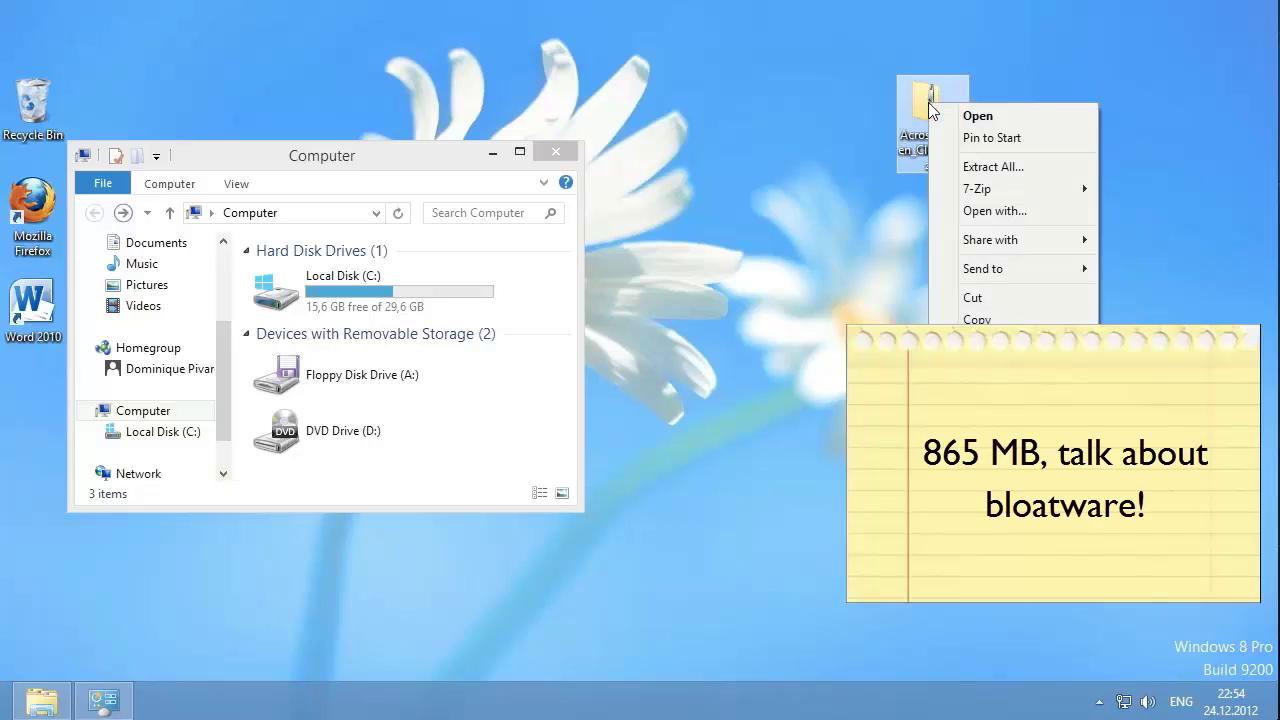
{"action": "left_click", "coordinate": [977, 170]}
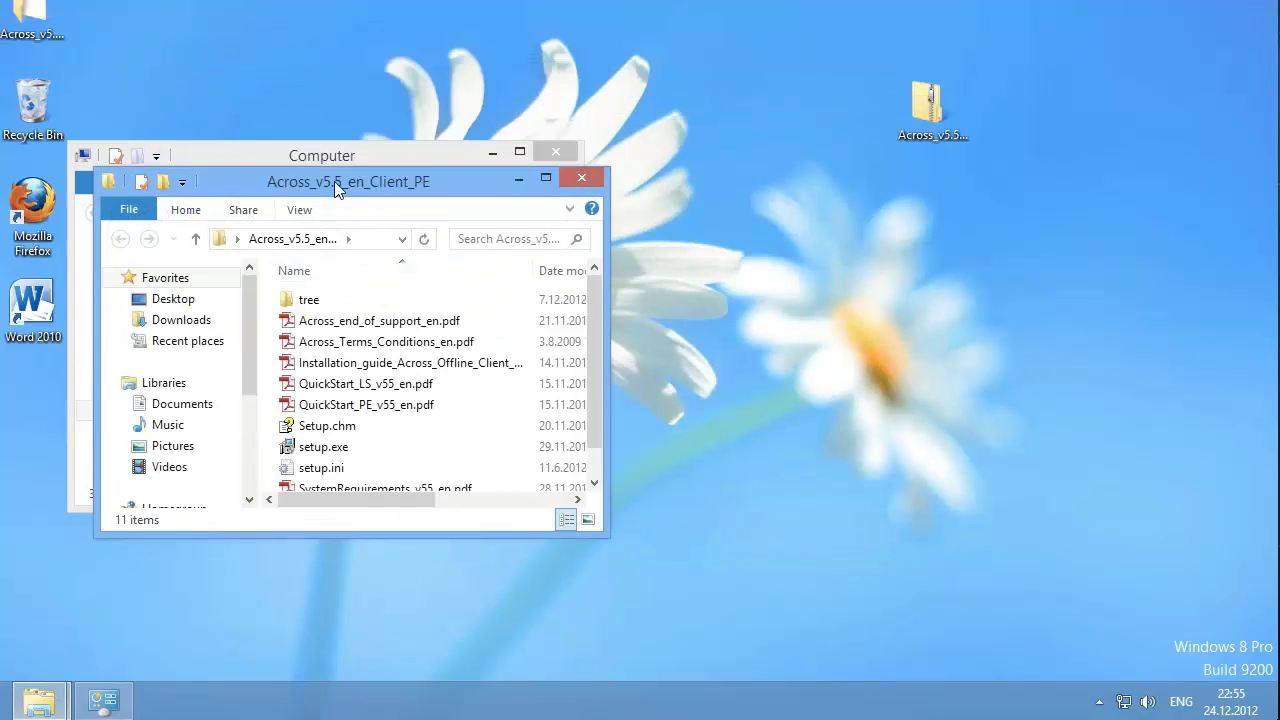
Step: Place the Across setup folder beside the Computer window and select setup.exe
{"action": "left_click_drag", "start_coordinate": [336, 182], "coordinate": [846, 188]}
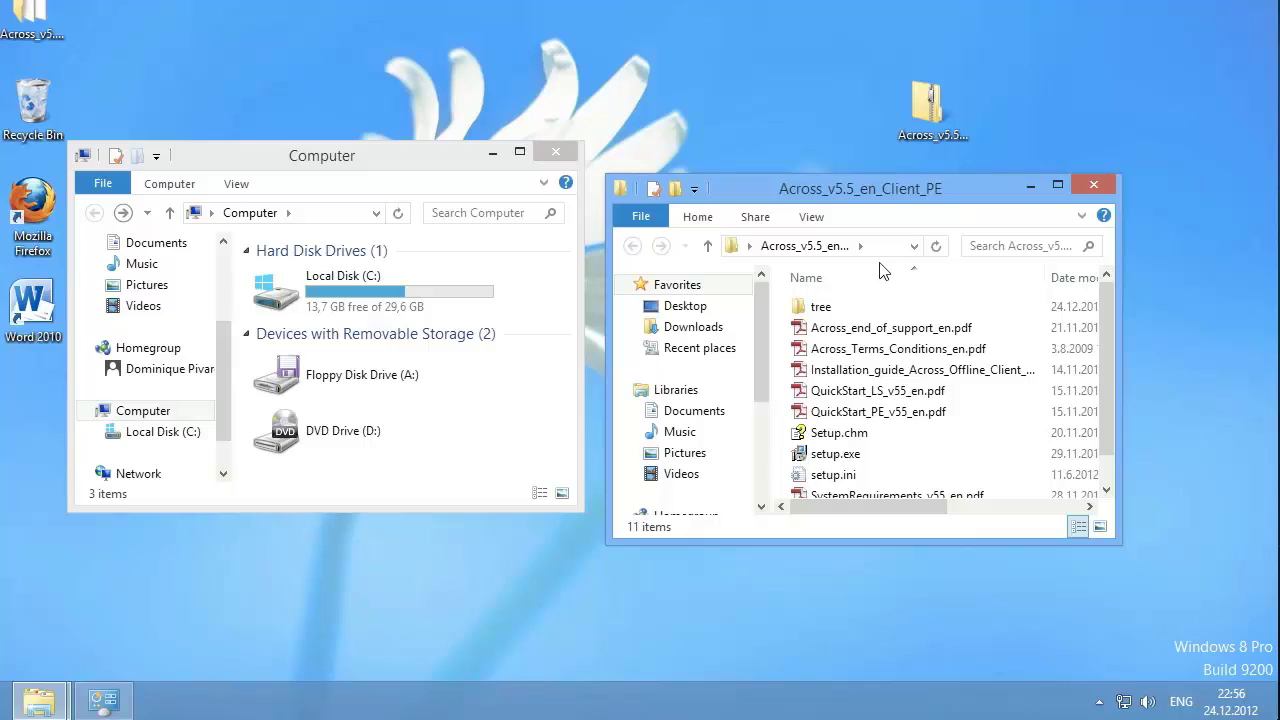
{"action": "left_click", "coordinate": [827, 456]}
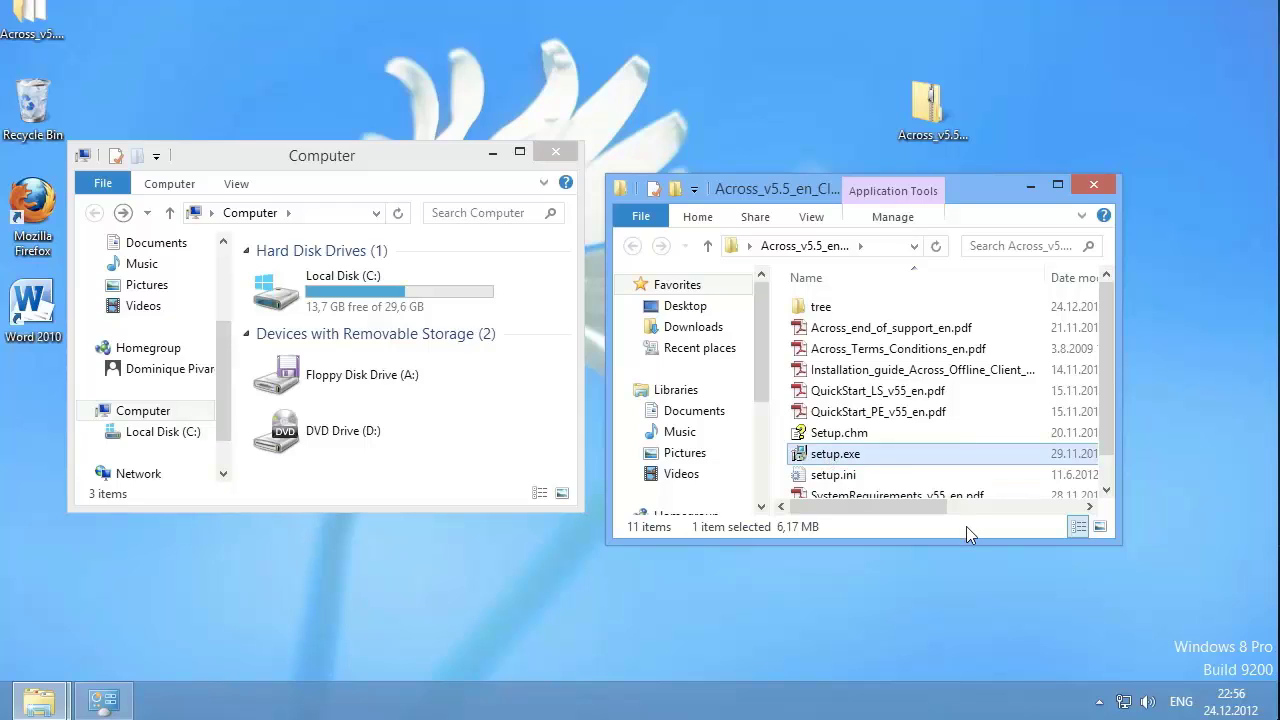
Step: Start the stopwatch from the notification area to time the installation
{"action": "left_click", "coordinate": [1099, 702]}
{"action": "left_click", "coordinate": [1097, 599]}
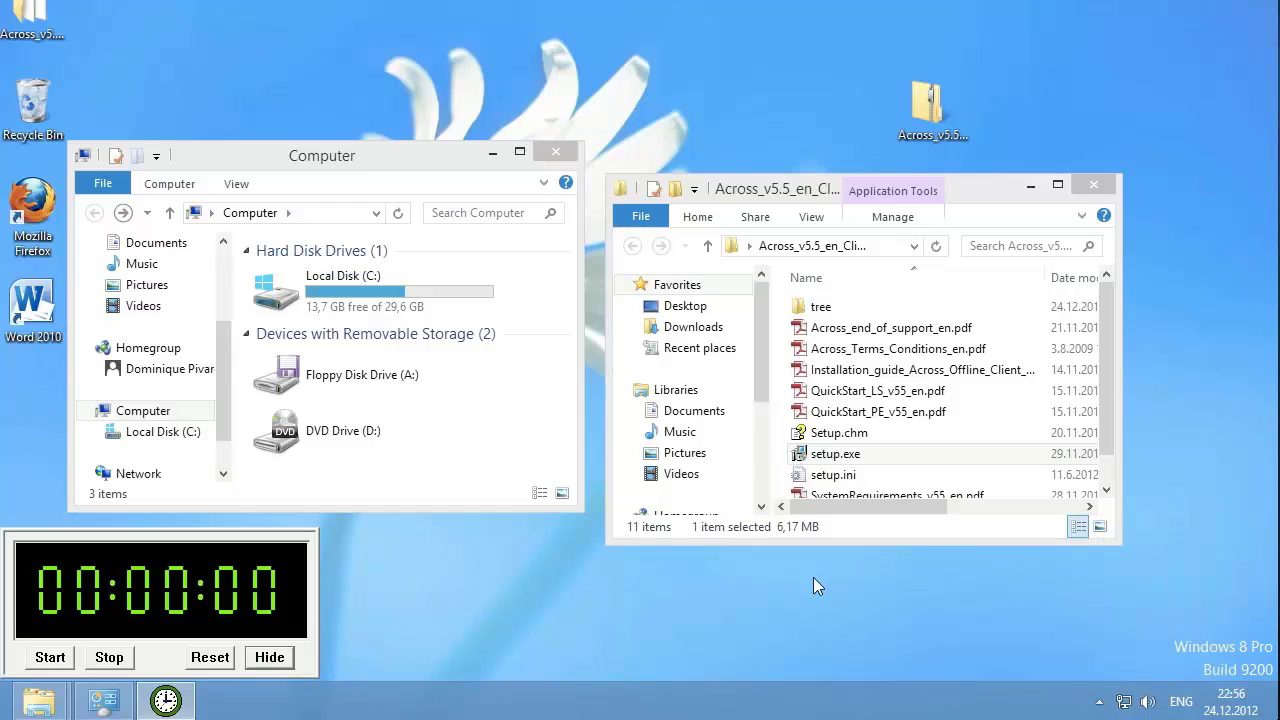
{"action": "left_click", "coordinate": [50, 658]}
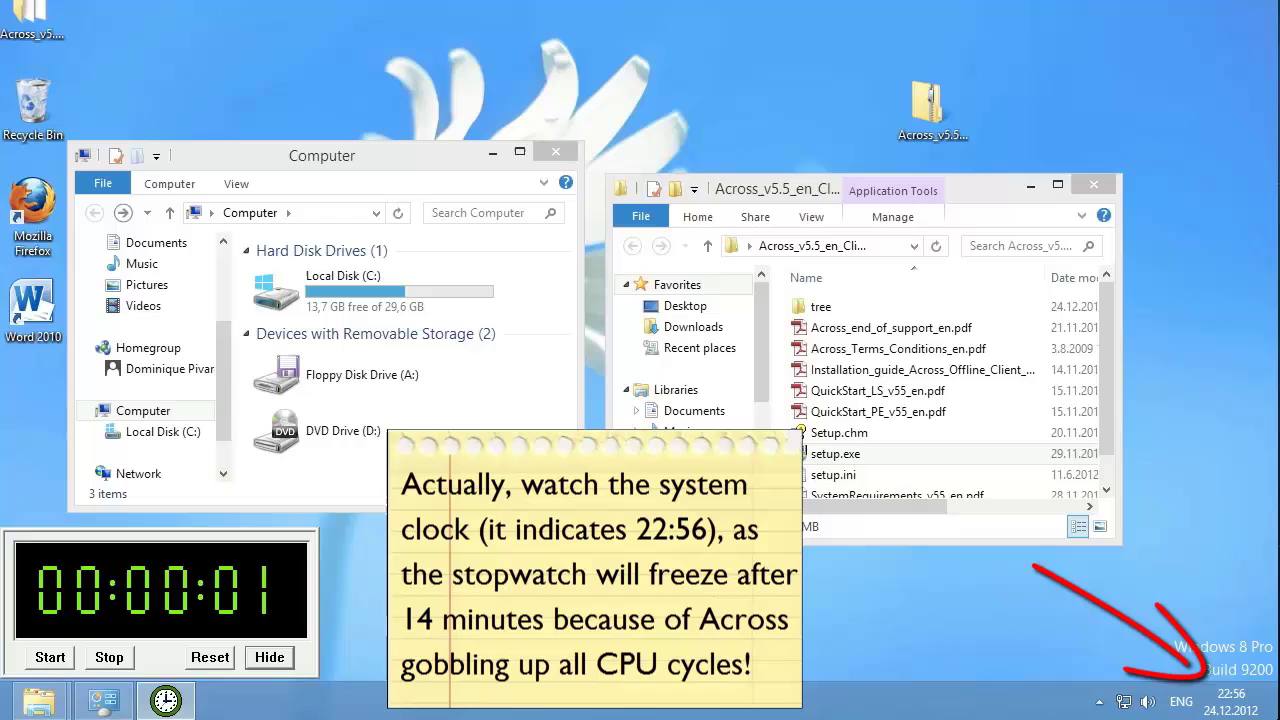
Step: Run setup.exe and approve it in User Account Control
{"action": "left_click", "coordinate": [837, 455]}
{"action": "double_click", "coordinate": [836, 455]}
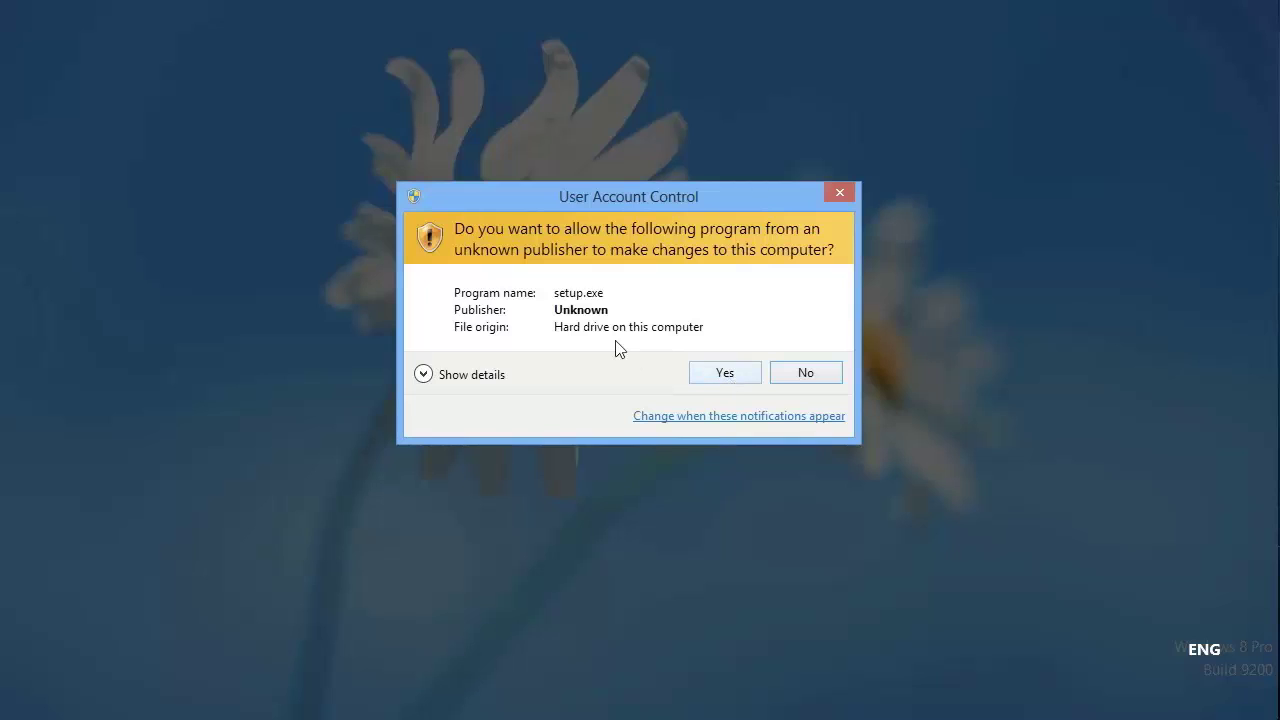
{"action": "left_click", "coordinate": [723, 373]}
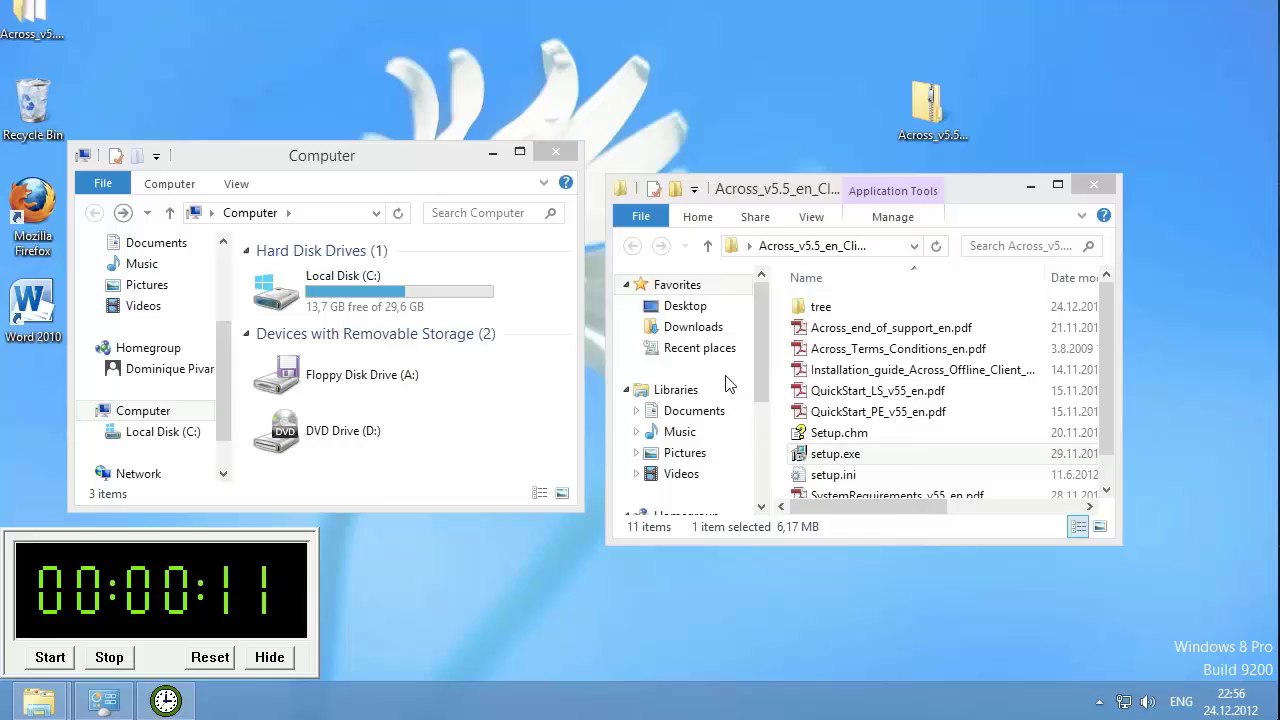
Step: Continue in English and accept the installation statement and the license conditions
{"action": "left_click", "coordinate": [688, 541]}
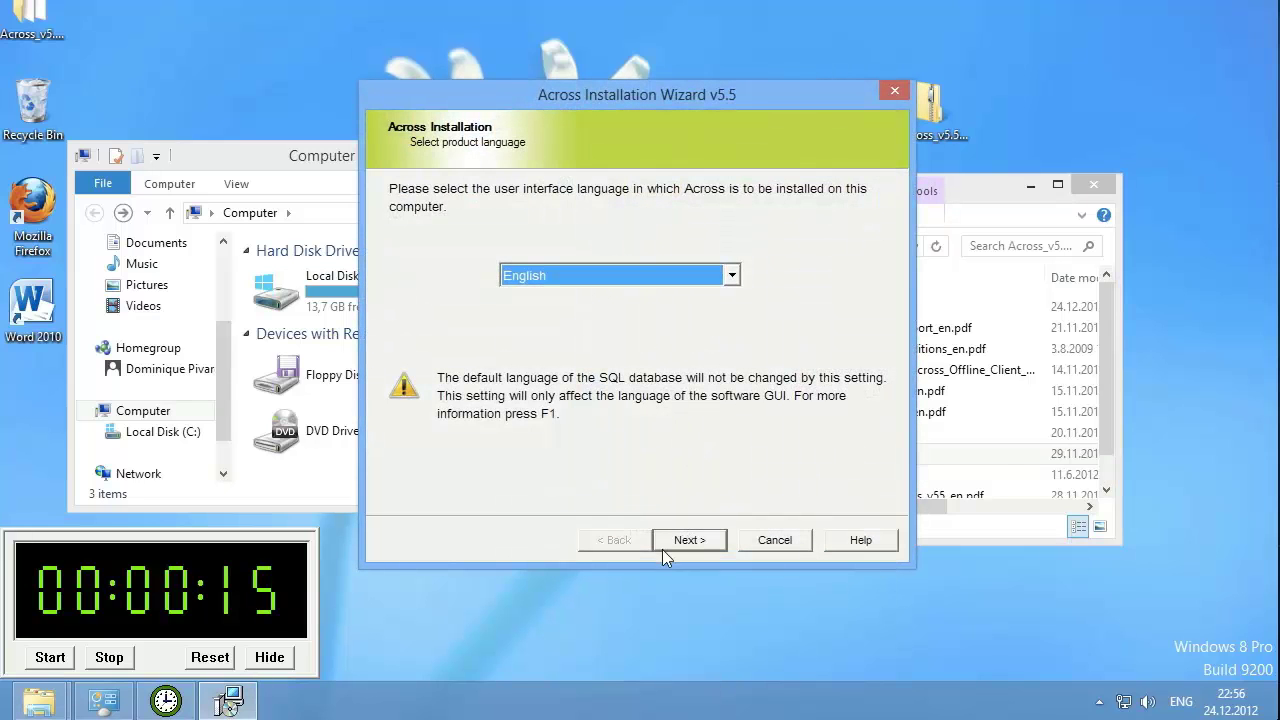
{"action": "left_click", "coordinate": [680, 540]}
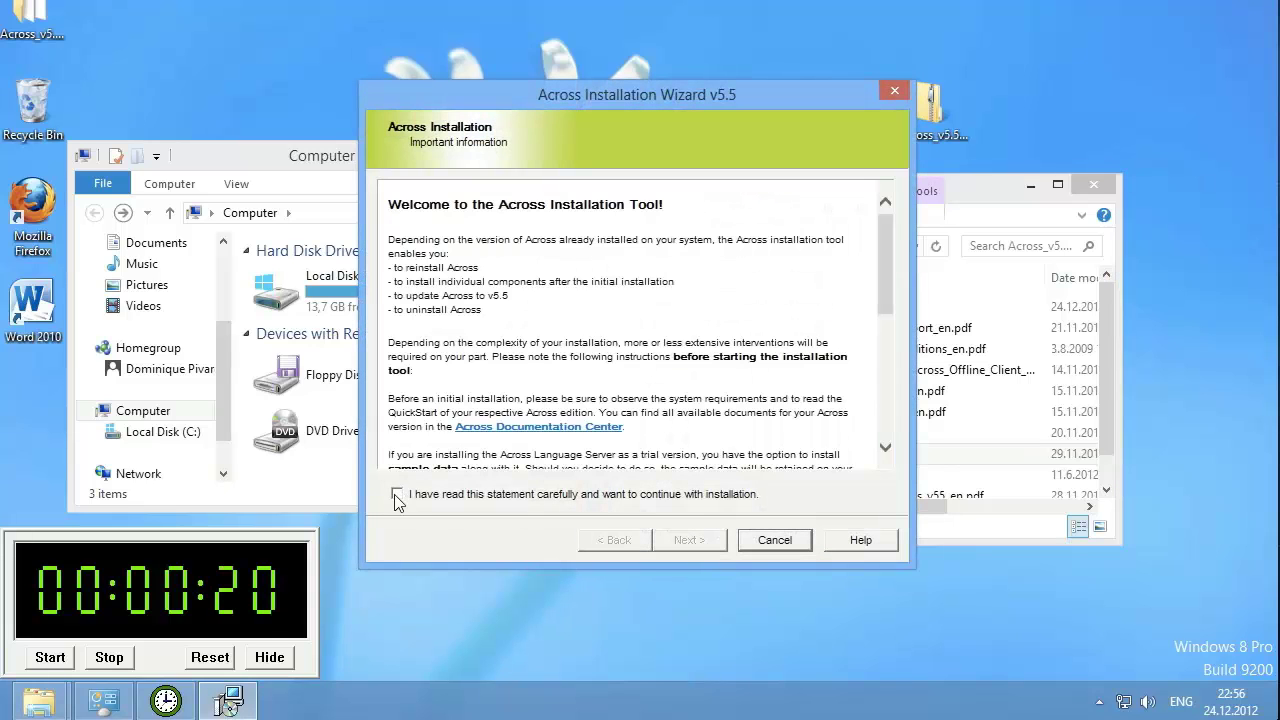
{"action": "left_click", "coordinate": [398, 494]}
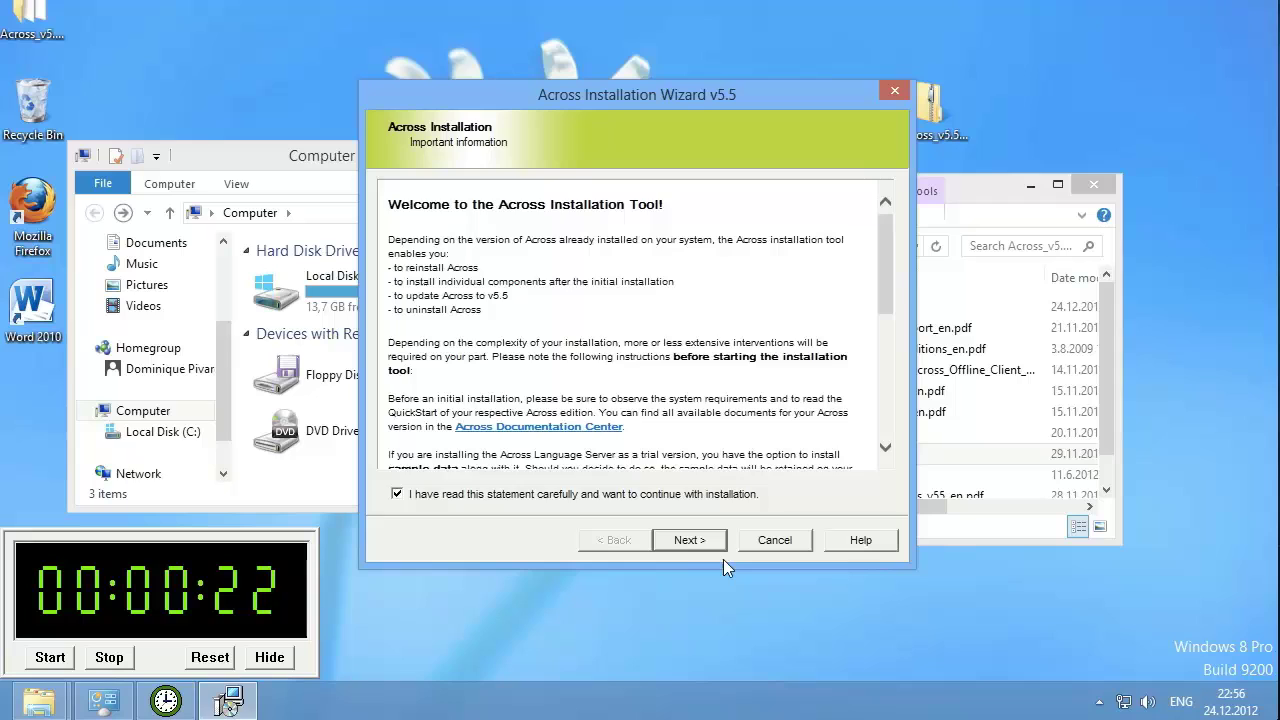
{"action": "left_click", "coordinate": [698, 547]}
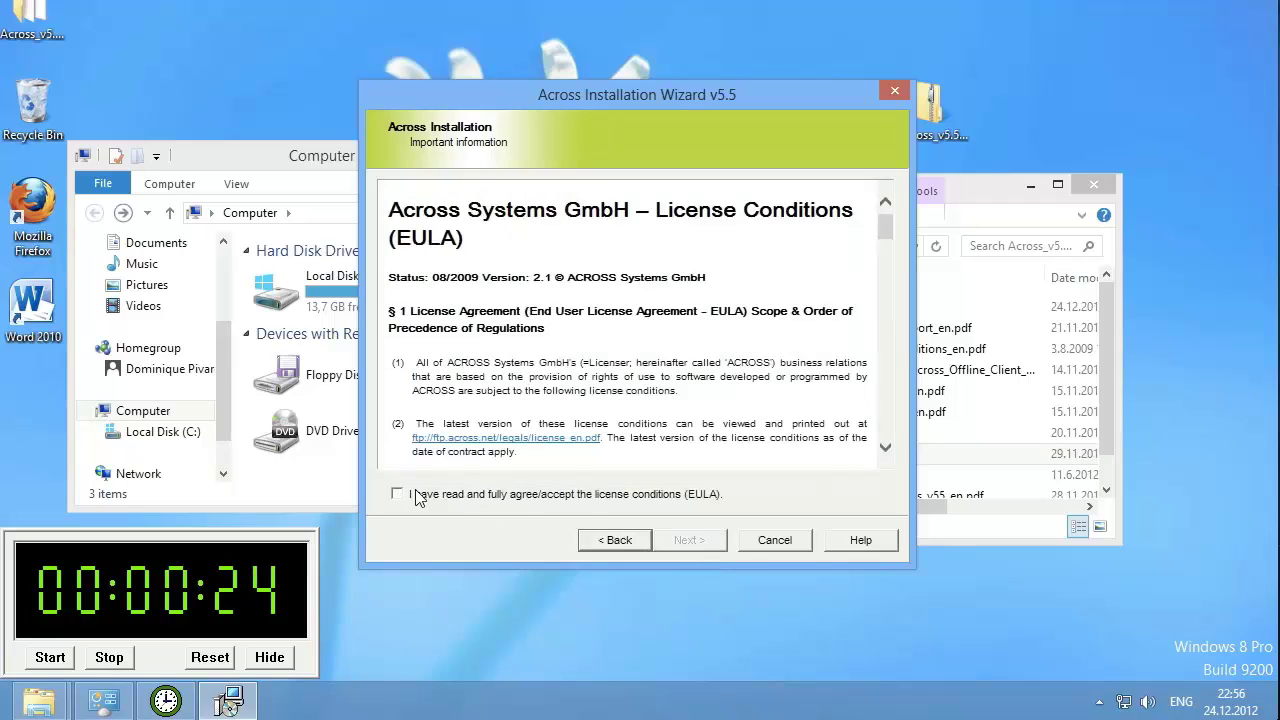
{"action": "left_click", "coordinate": [409, 494]}
{"action": "left_click", "coordinate": [689, 540]}
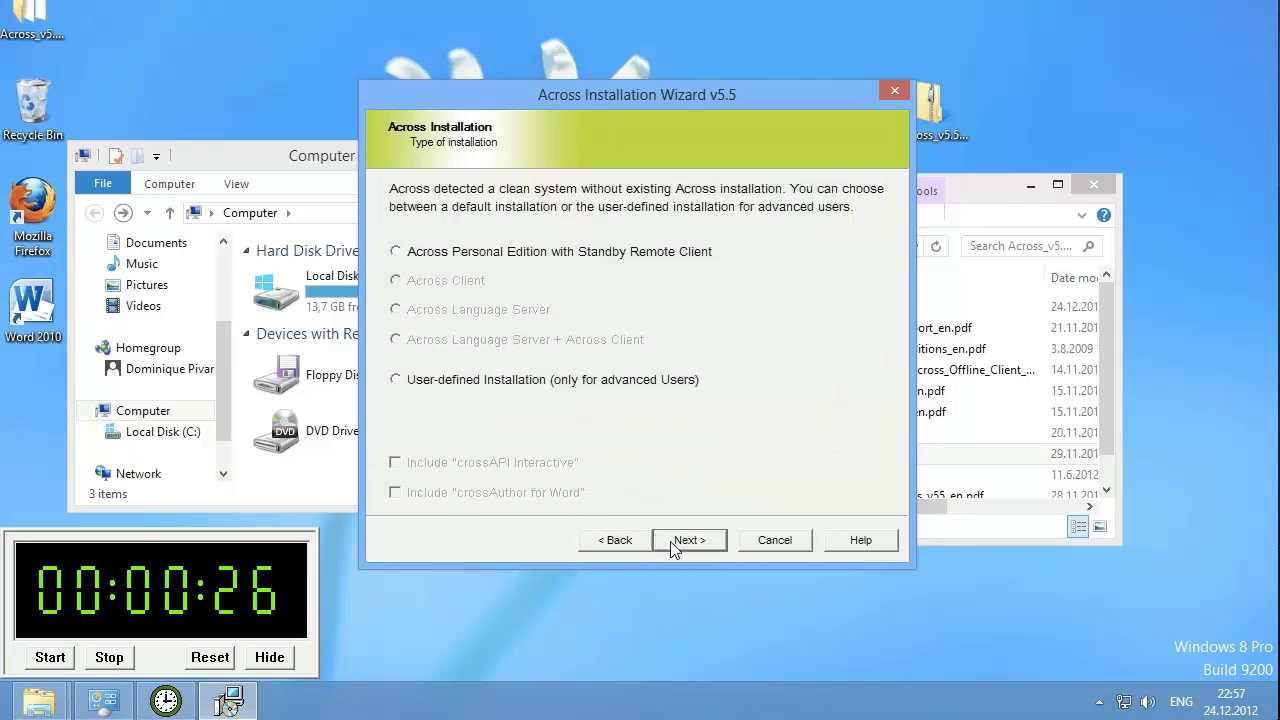
Step: Choose Personal Edition with Standby Remote Client, a demo license, and local SQL Server 2008 R2 Express
{"action": "left_click", "coordinate": [396, 252]}
{"action": "left_click", "coordinate": [690, 540]}
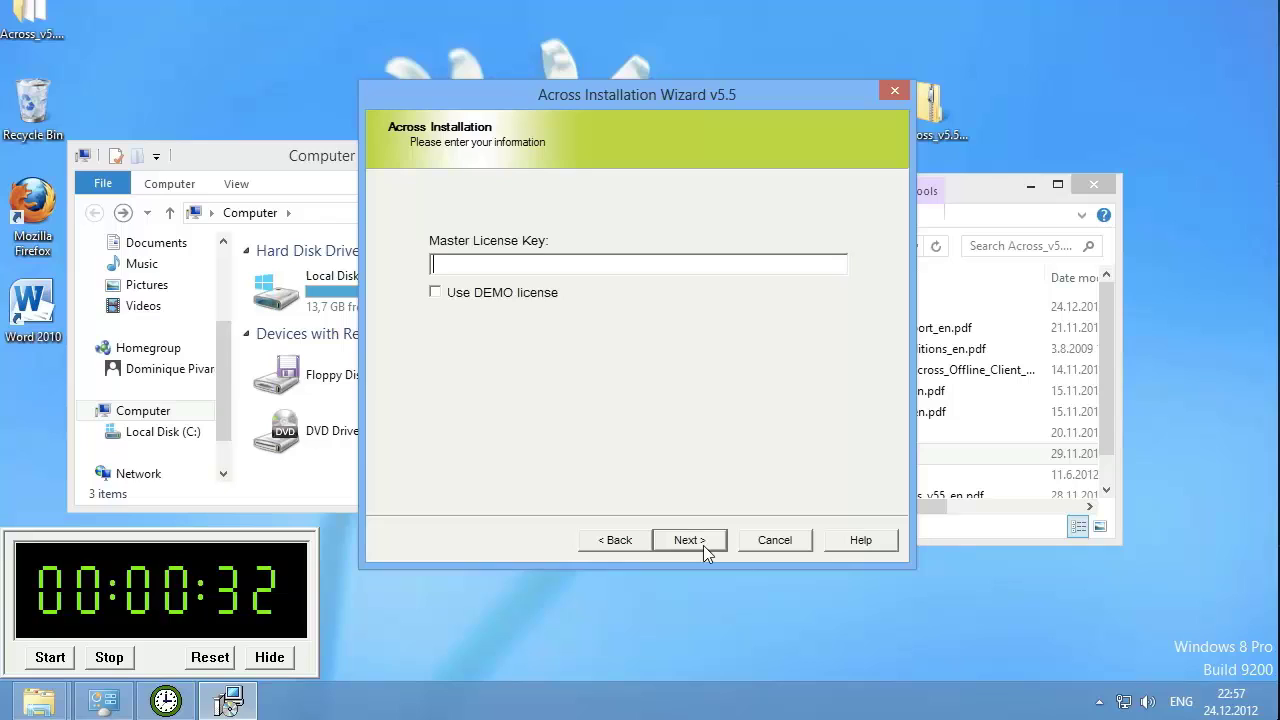
{"action": "left_click", "coordinate": [435, 293]}
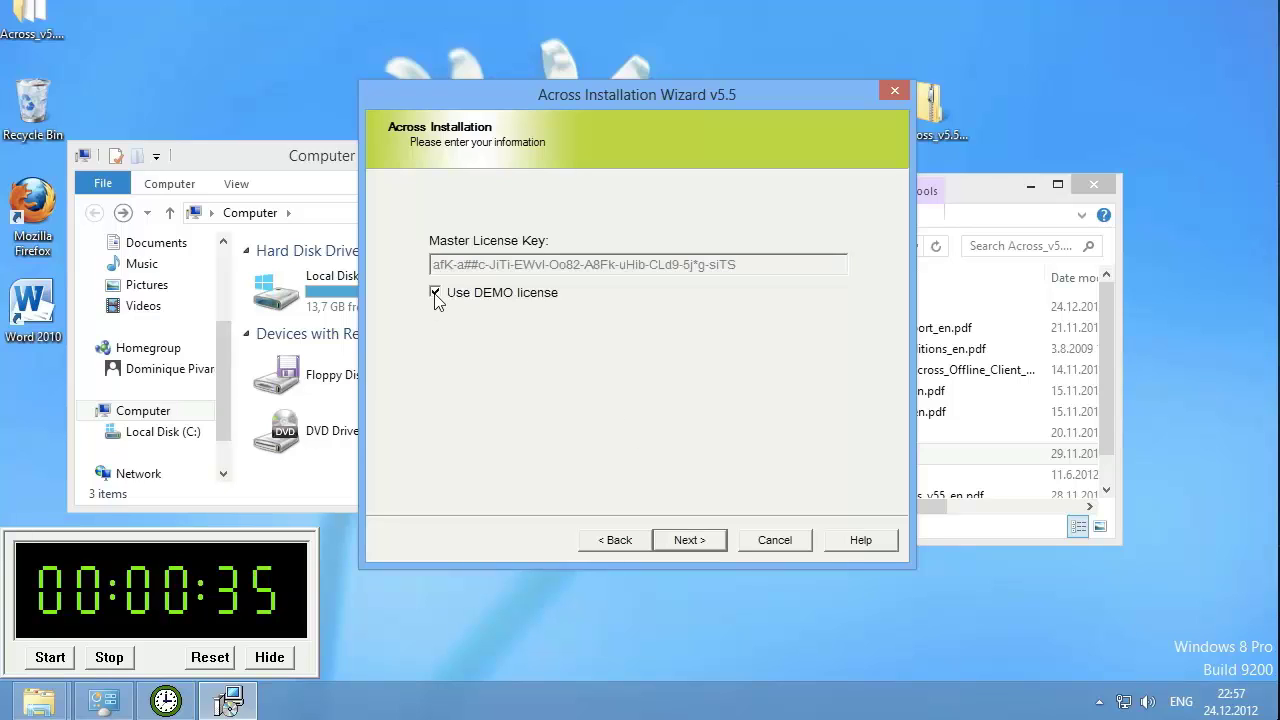
{"action": "left_click", "coordinate": [677, 540]}
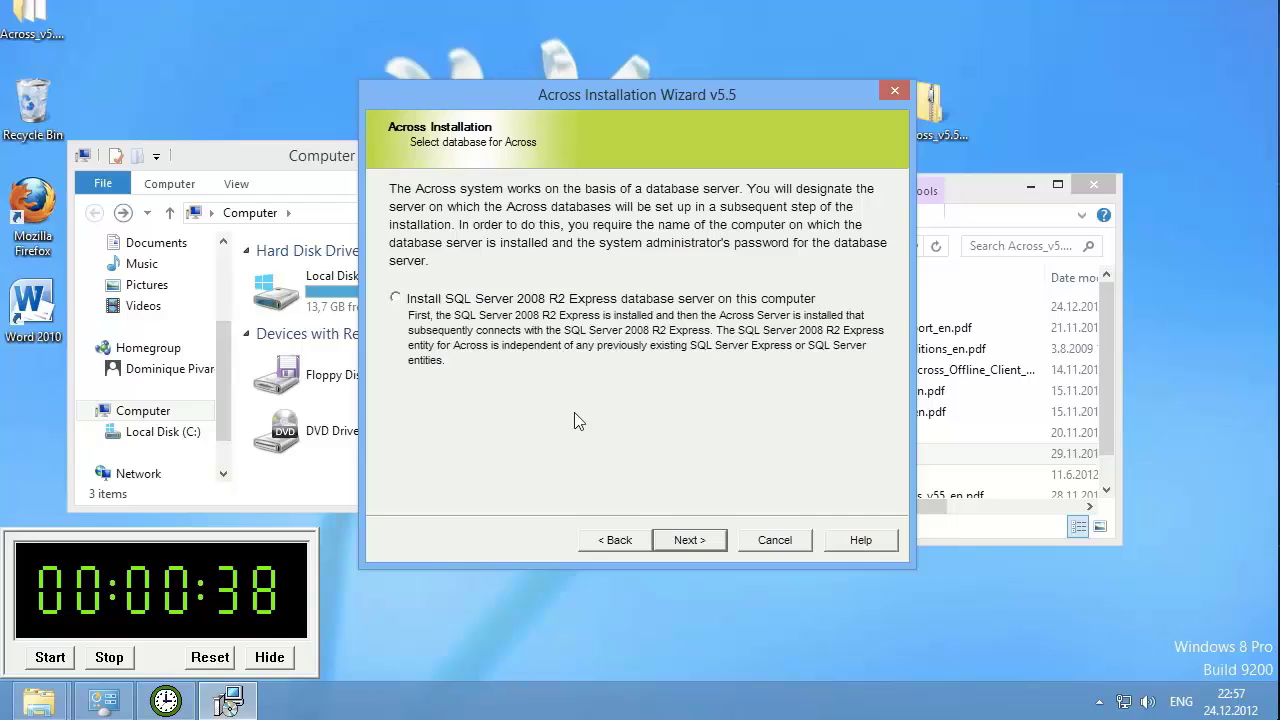
{"action": "left_click", "coordinate": [396, 299]}
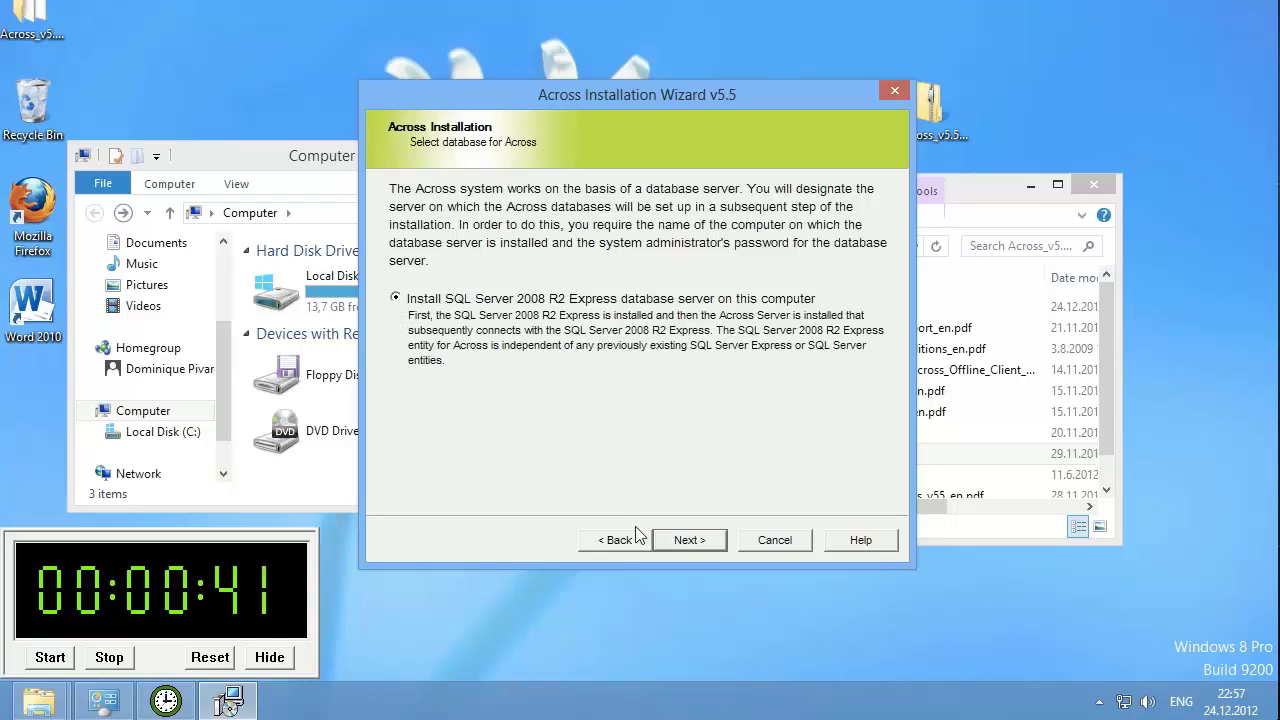
{"action": "left_click", "coordinate": [688, 546]}
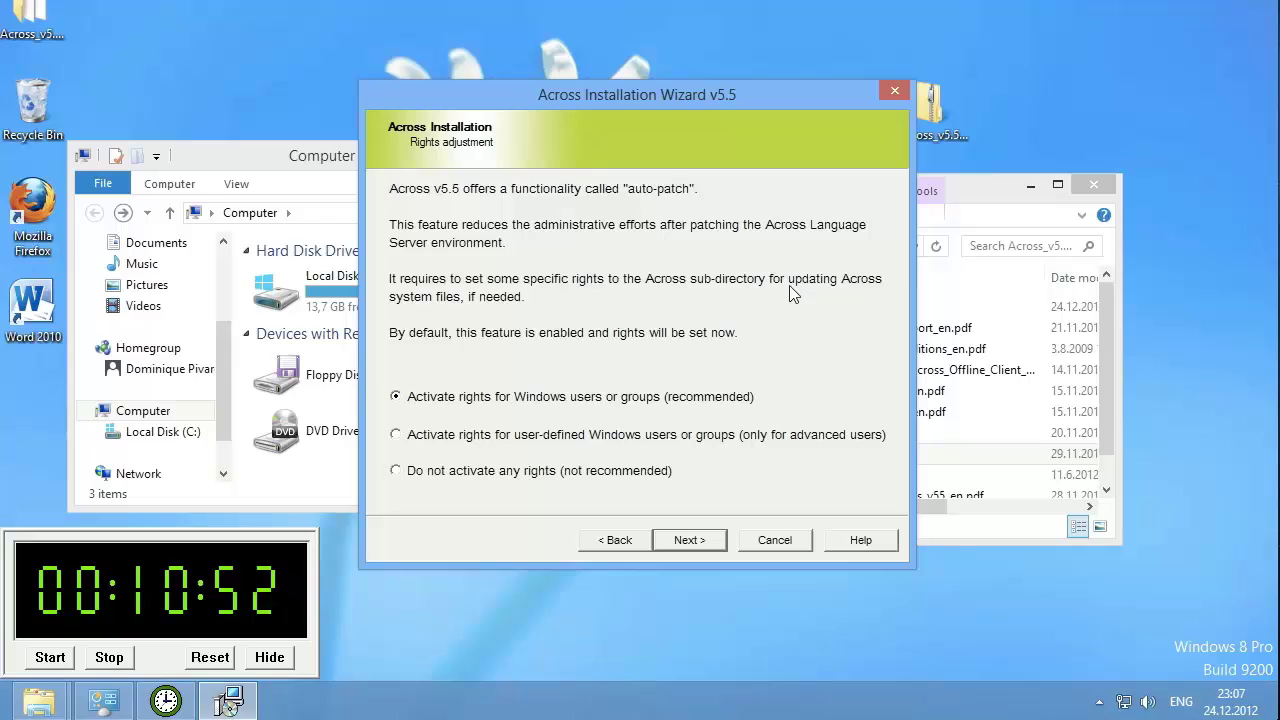
Step: Keep the recommended user rights and the default C:\Program Files\Across\ folder, then install Across Personal Edition
{"action": "left_click", "coordinate": [688, 540]}
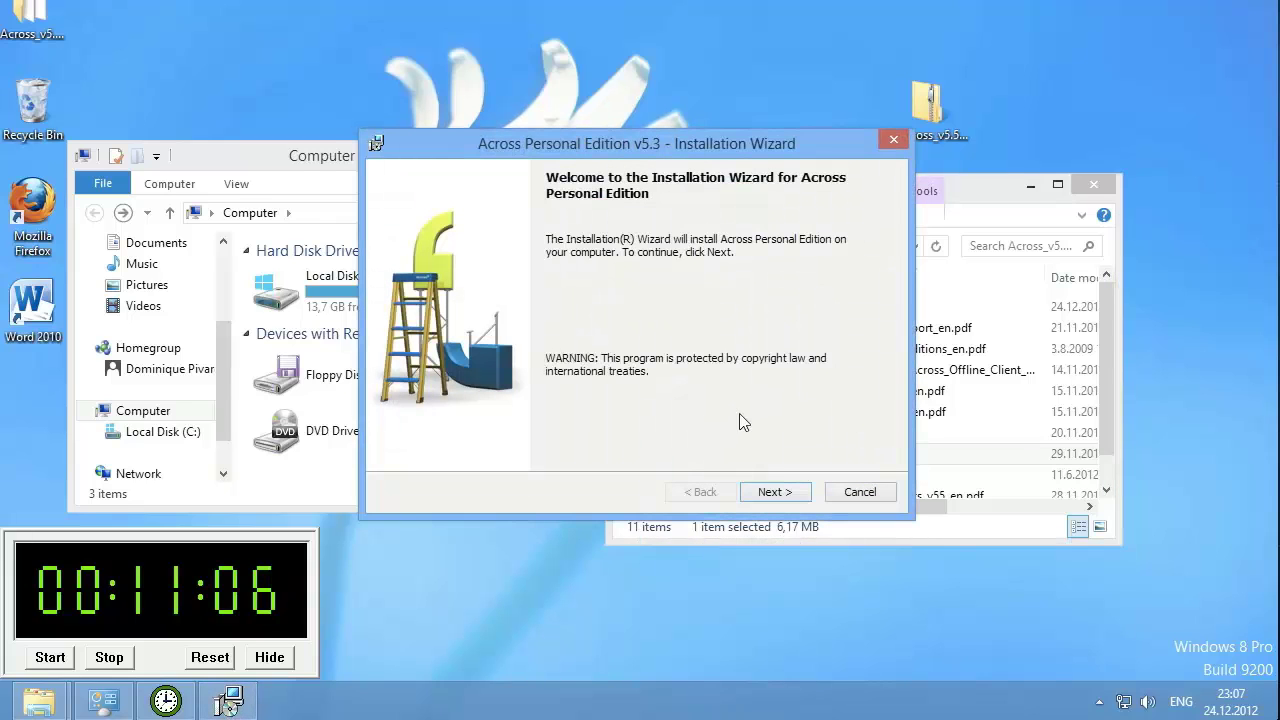
{"action": "left_click", "coordinate": [773, 494]}
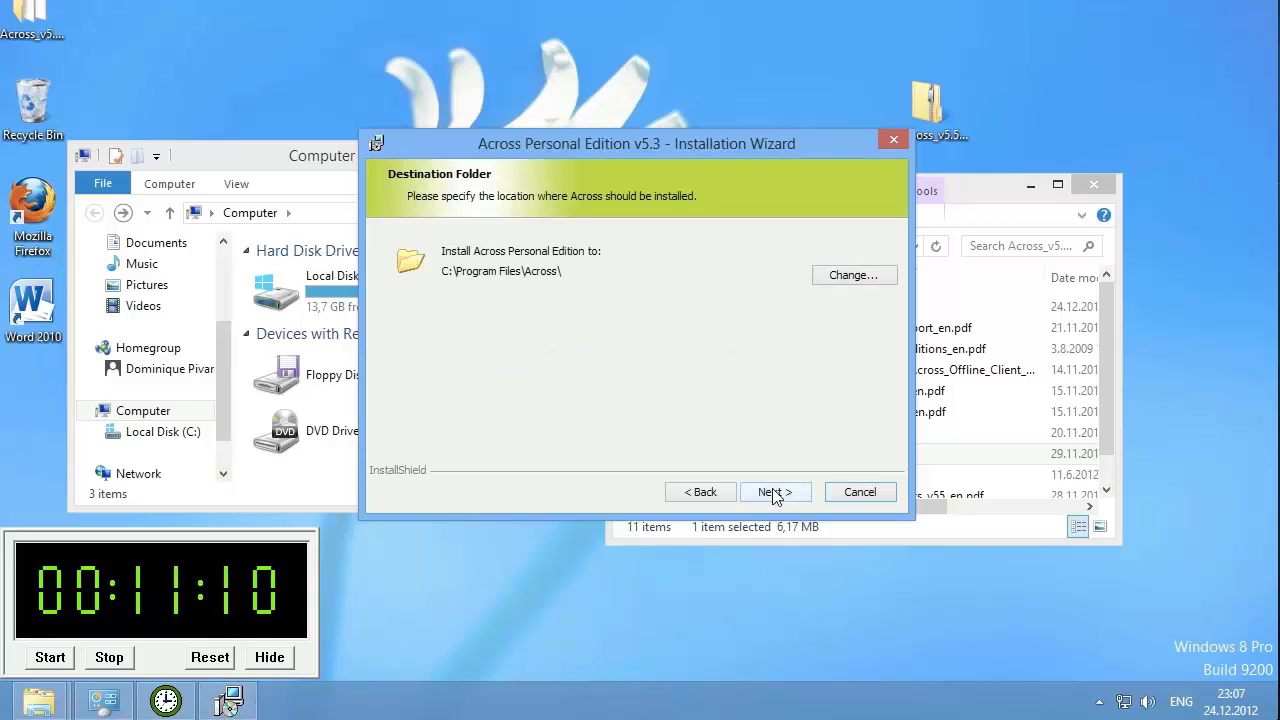
{"action": "left_click", "coordinate": [773, 494]}
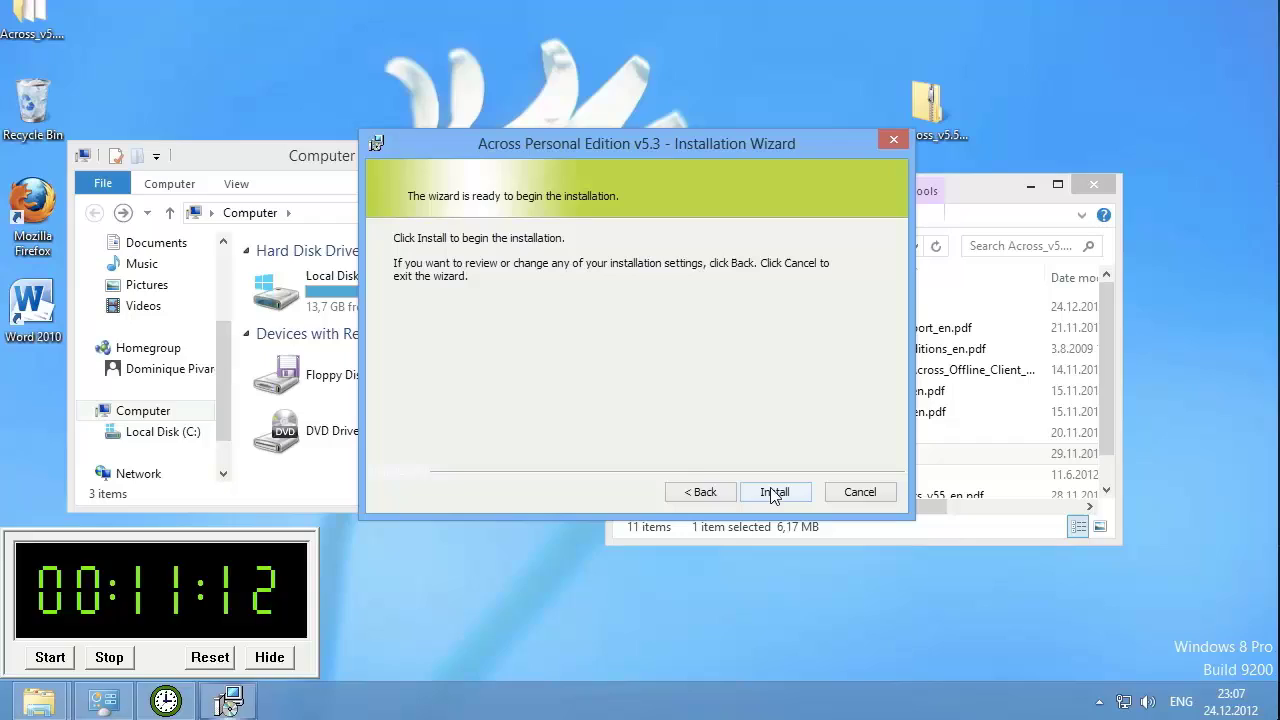
{"action": "left_click", "coordinate": [778, 494]}
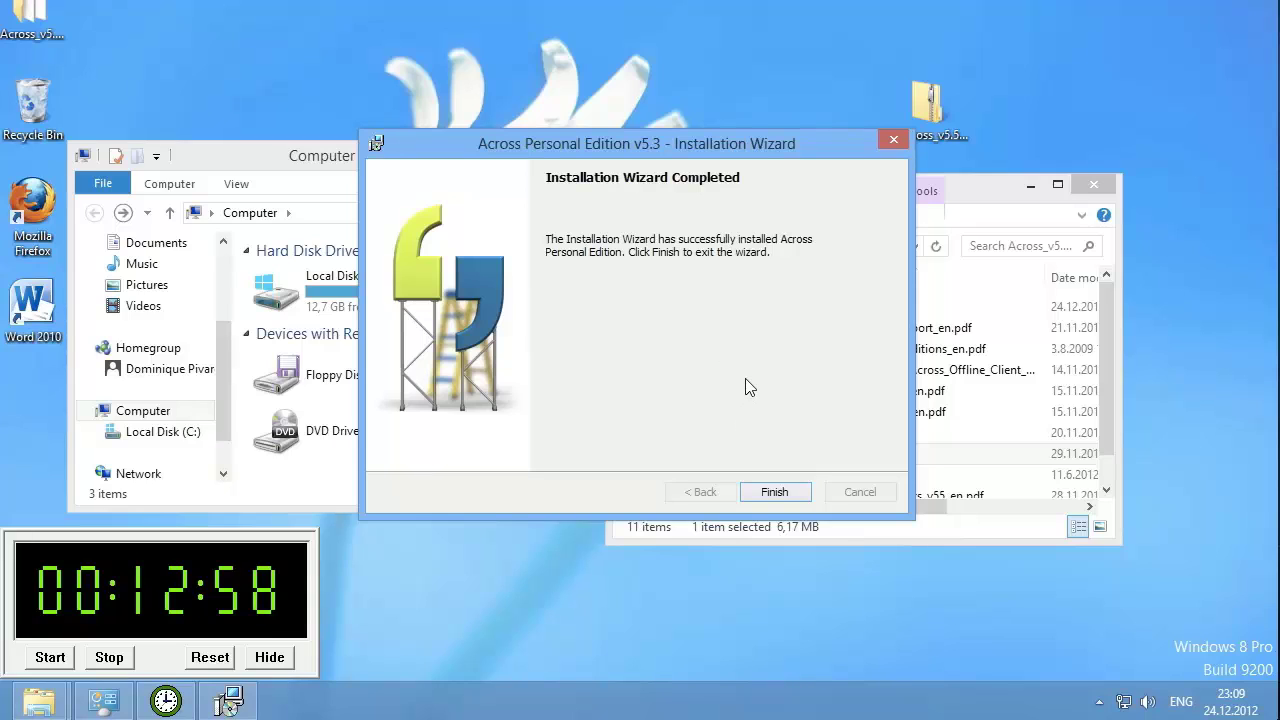
Step: Create the database, add Finnish and French to English, stop the stopwatch, and finish with Run Across
{"action": "left_click", "coordinate": [775, 492]}
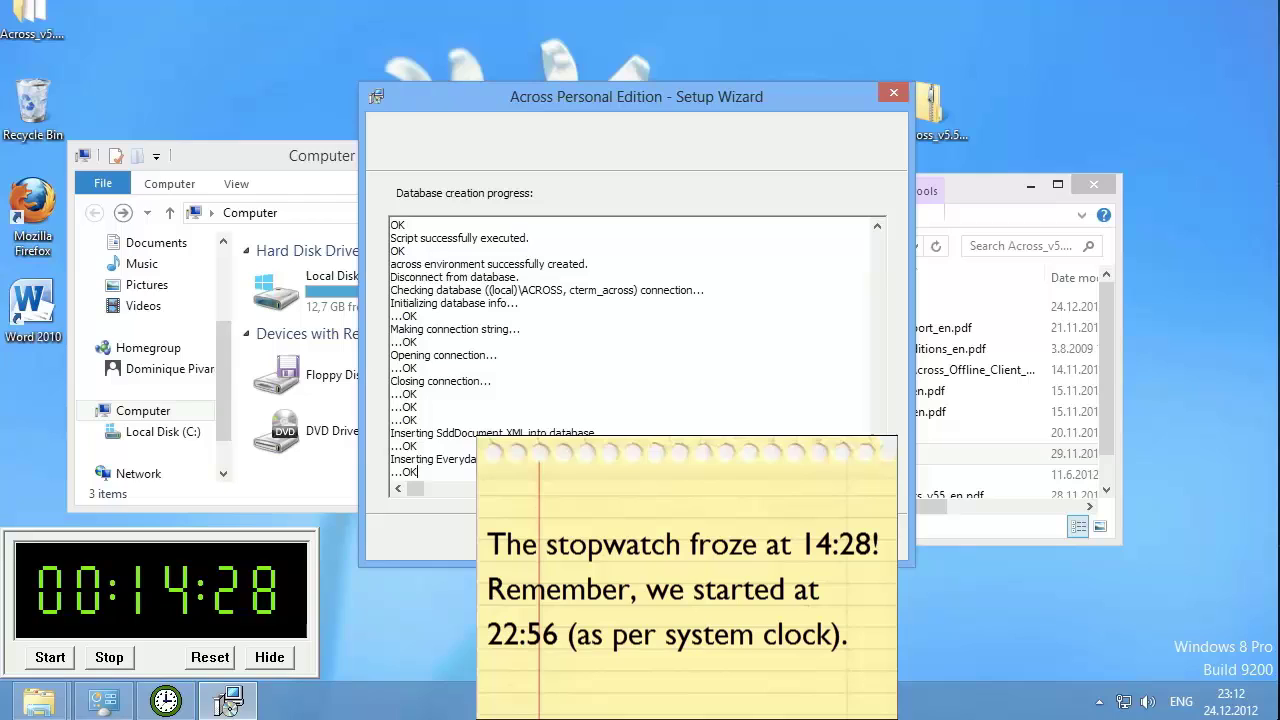
{"action": "left_click", "coordinate": [687, 540]}
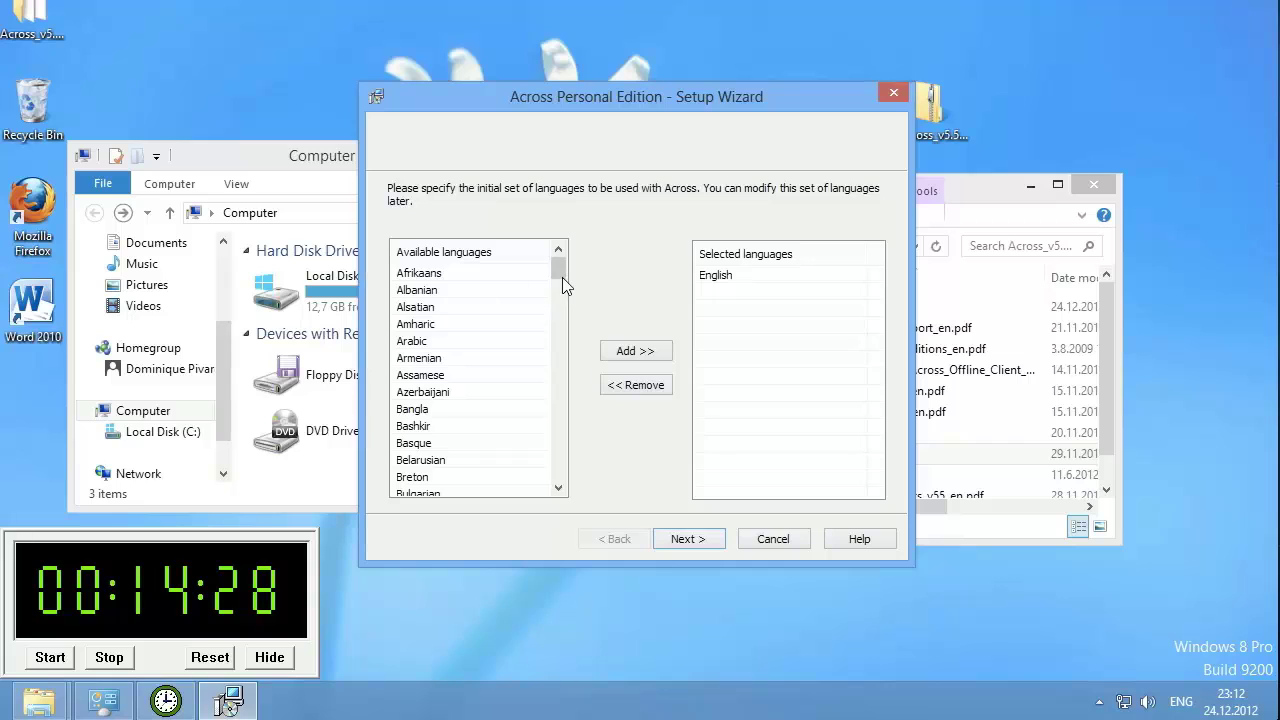
{"action": "left_click_drag", "start_coordinate": [558, 275], "coordinate": [548, 327]}
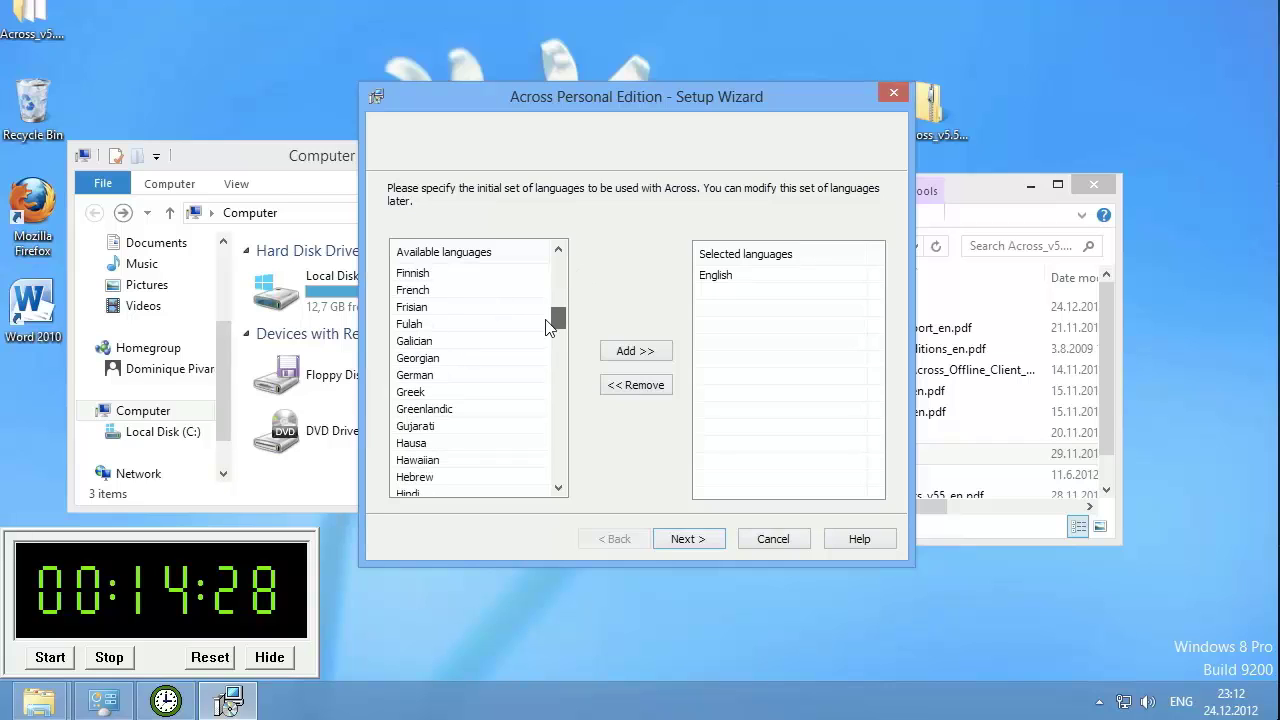
{"action": "left_click", "coordinate": [425, 278]}
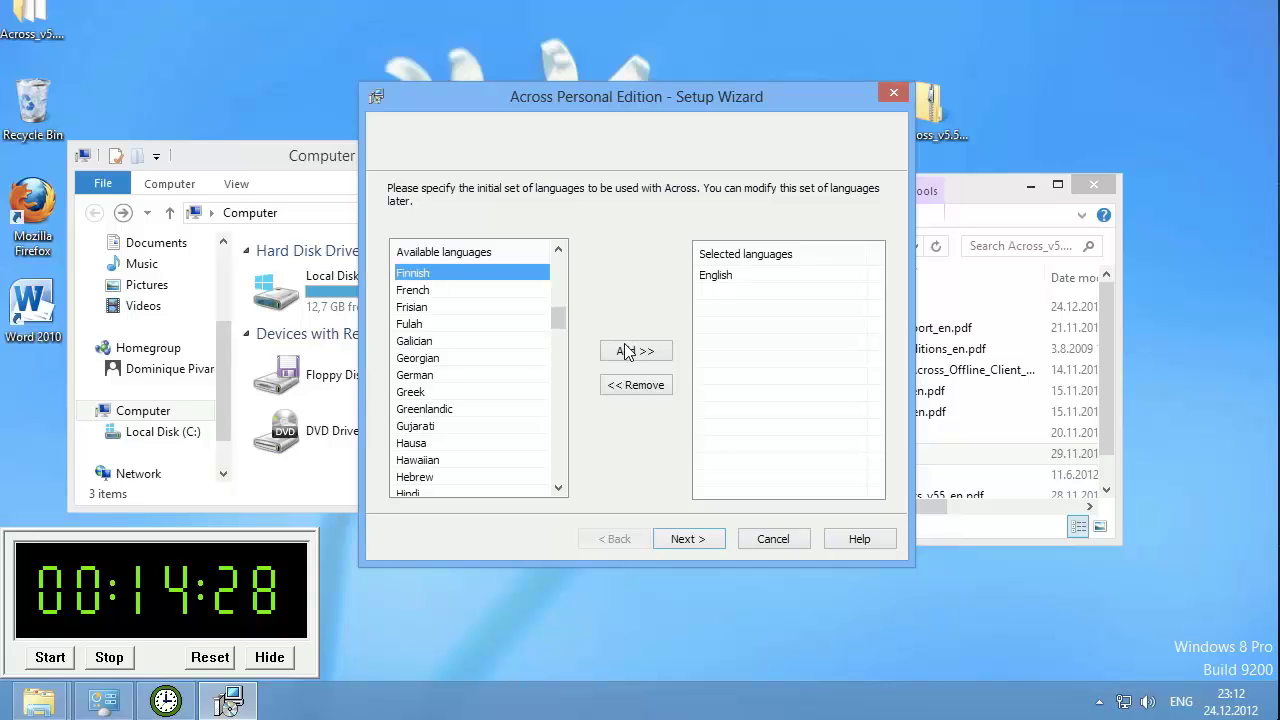
{"action": "left_click", "coordinate": [627, 352]}
{"action": "left_click", "coordinate": [414, 276]}
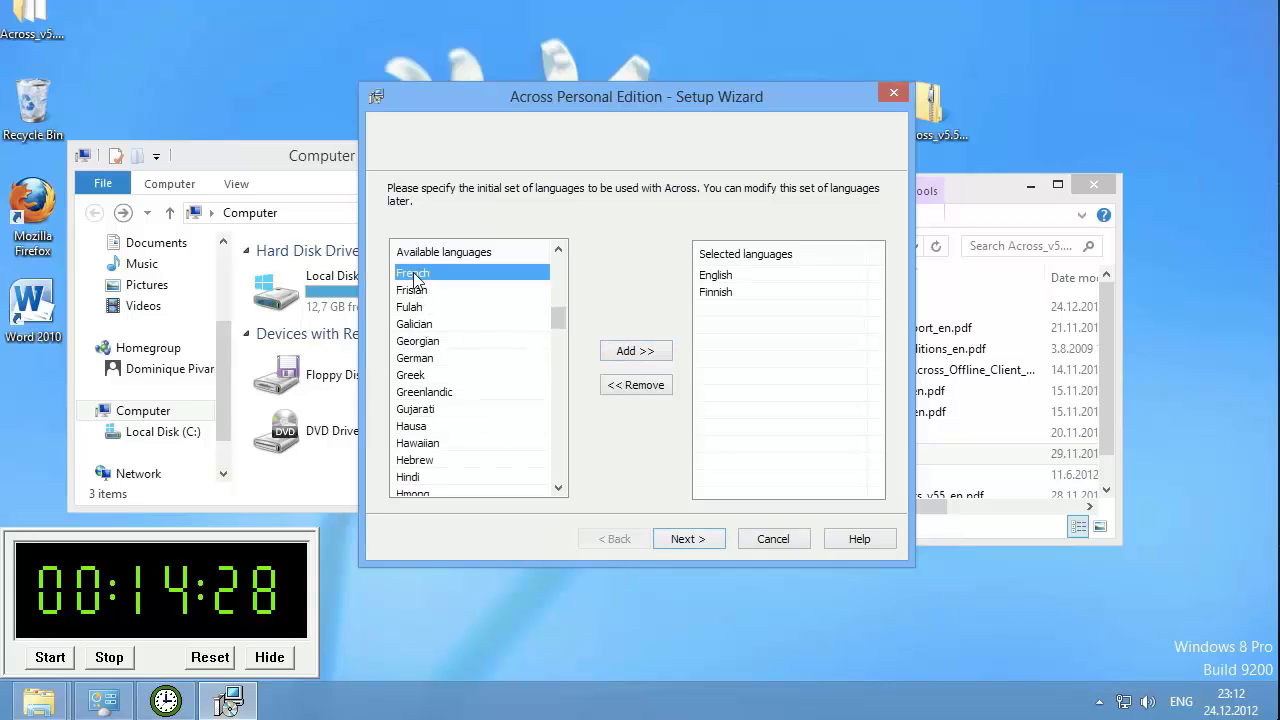
{"action": "left_click", "coordinate": [627, 351]}
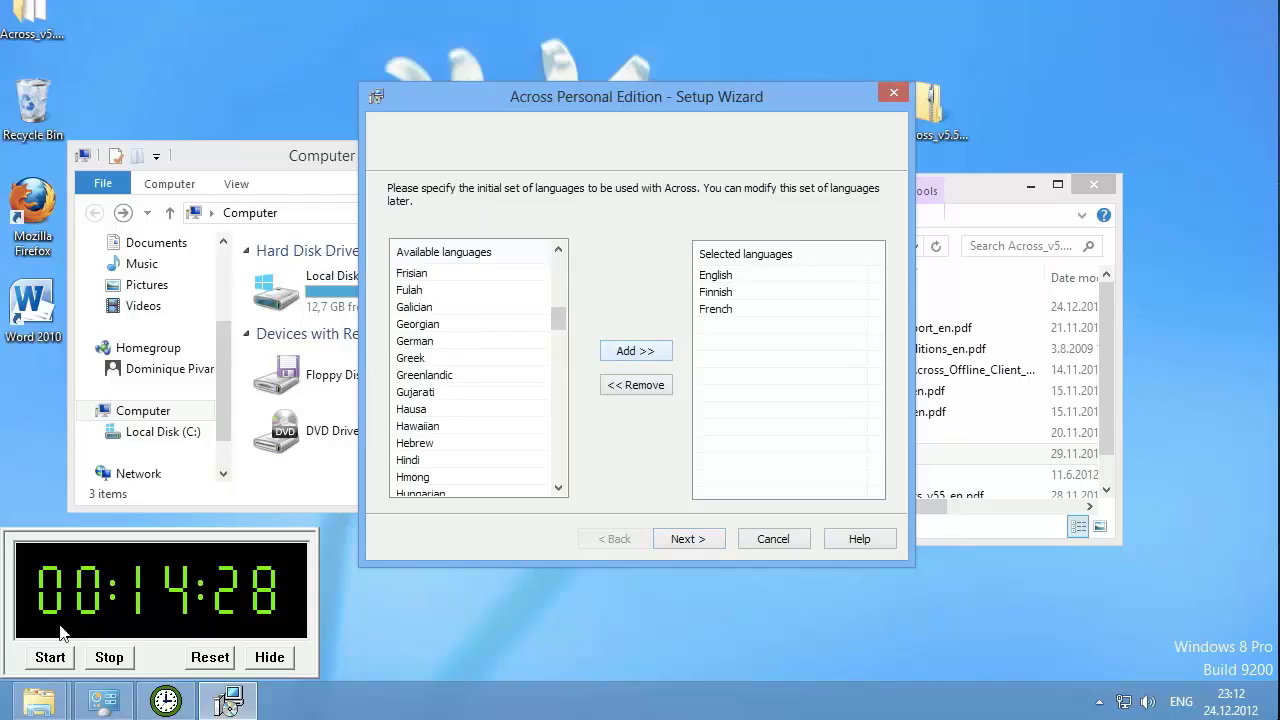
{"action": "left_click", "coordinate": [115, 655]}
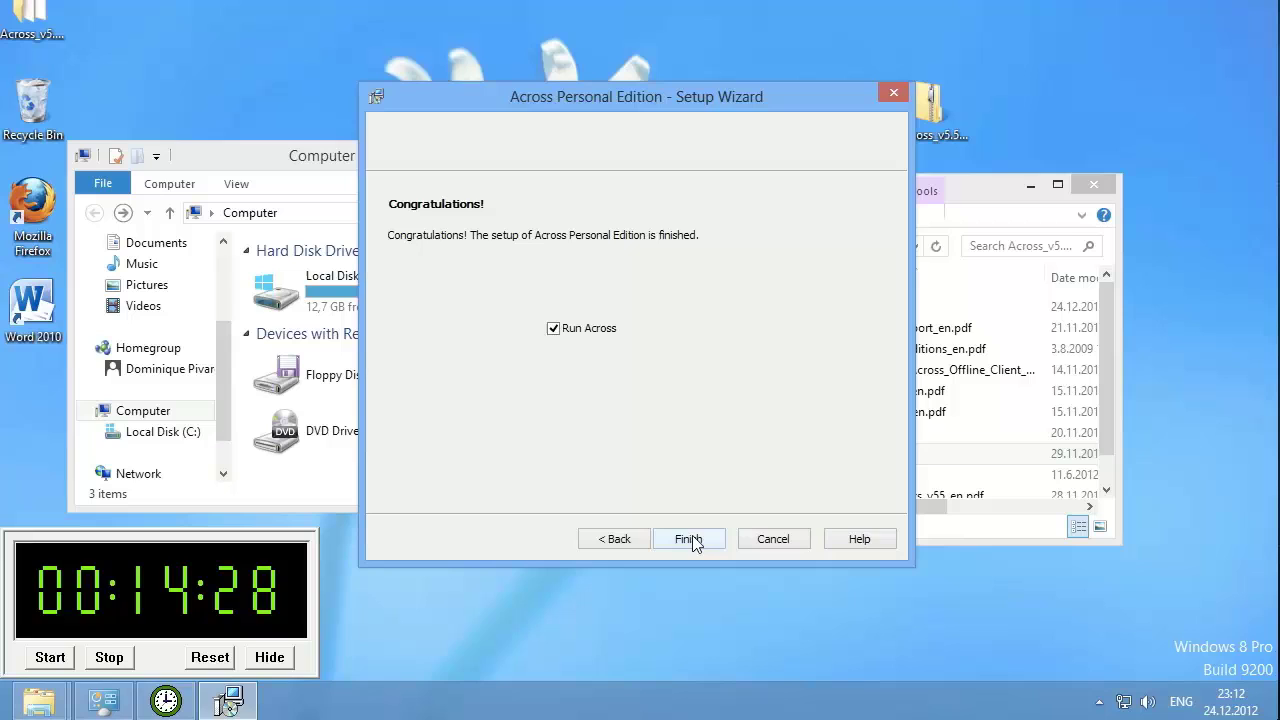
{"action": "left_click", "coordinate": [690, 539]}
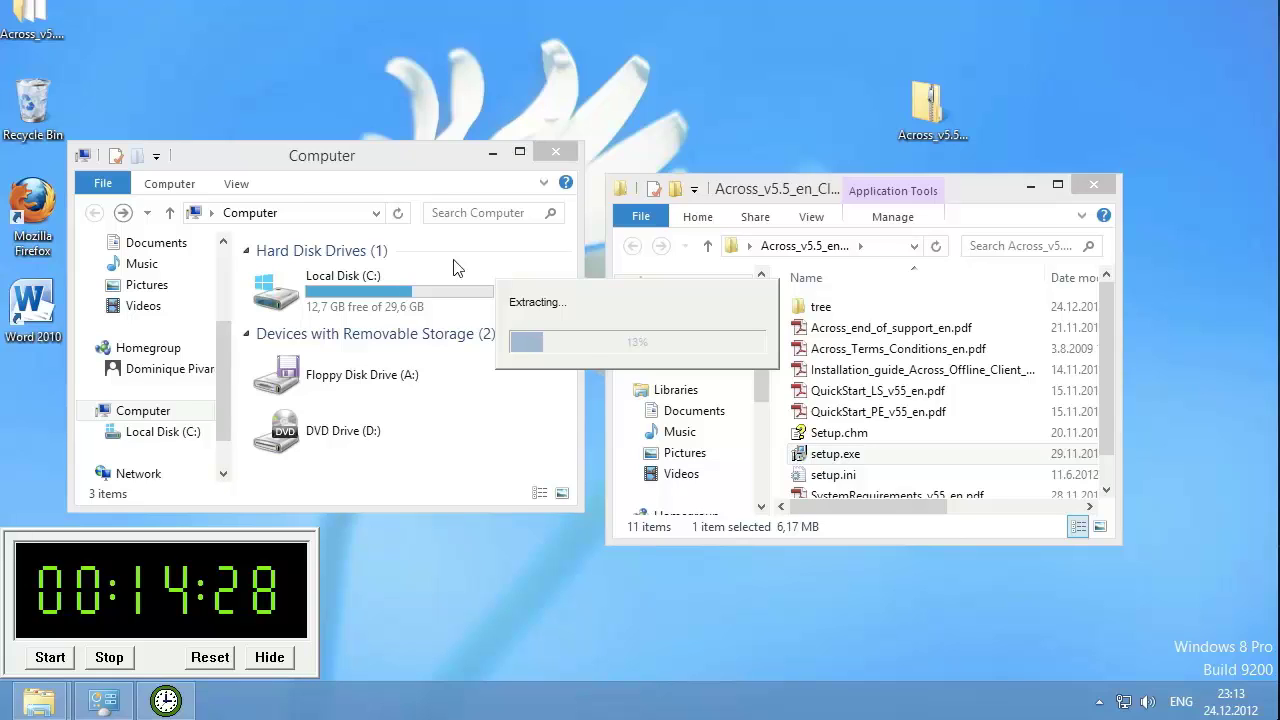
Step: Watch Local Disk (C:) drop to 10,4 GB free during extraction, then close the setup files folder
{"action": "left_click", "coordinate": [504, 358]}
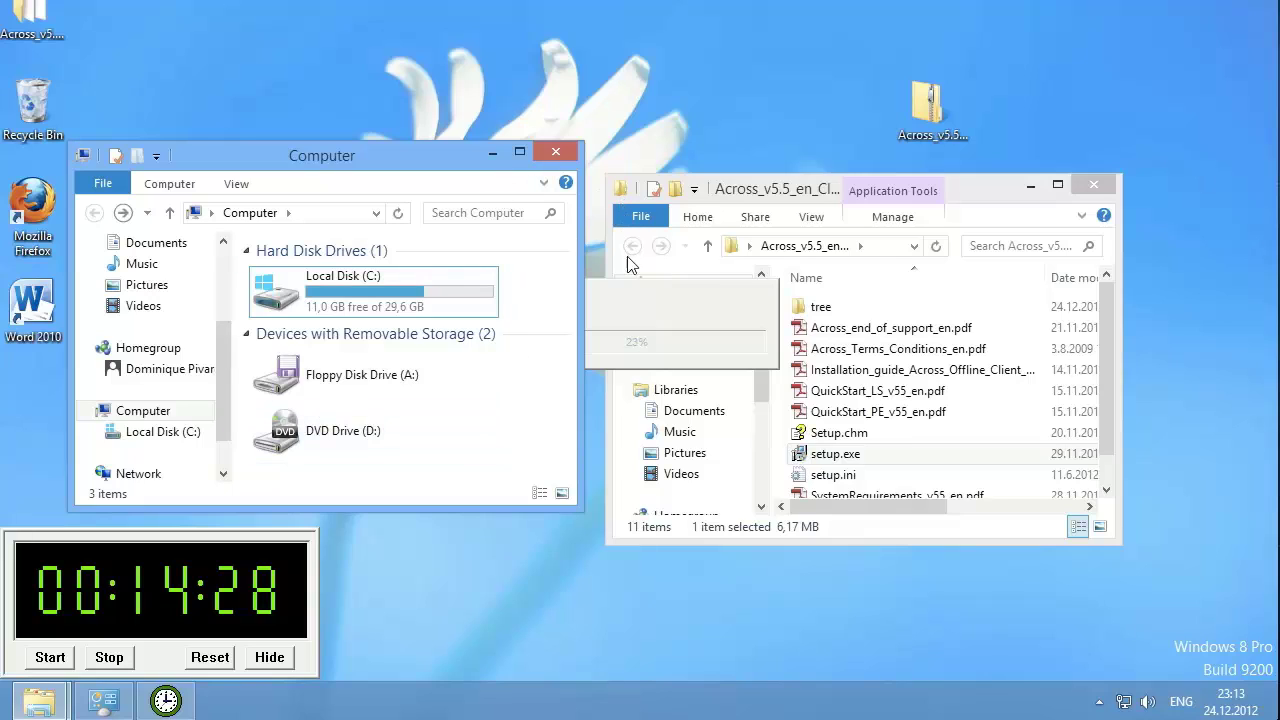
{"action": "left_click", "coordinate": [642, 293]}
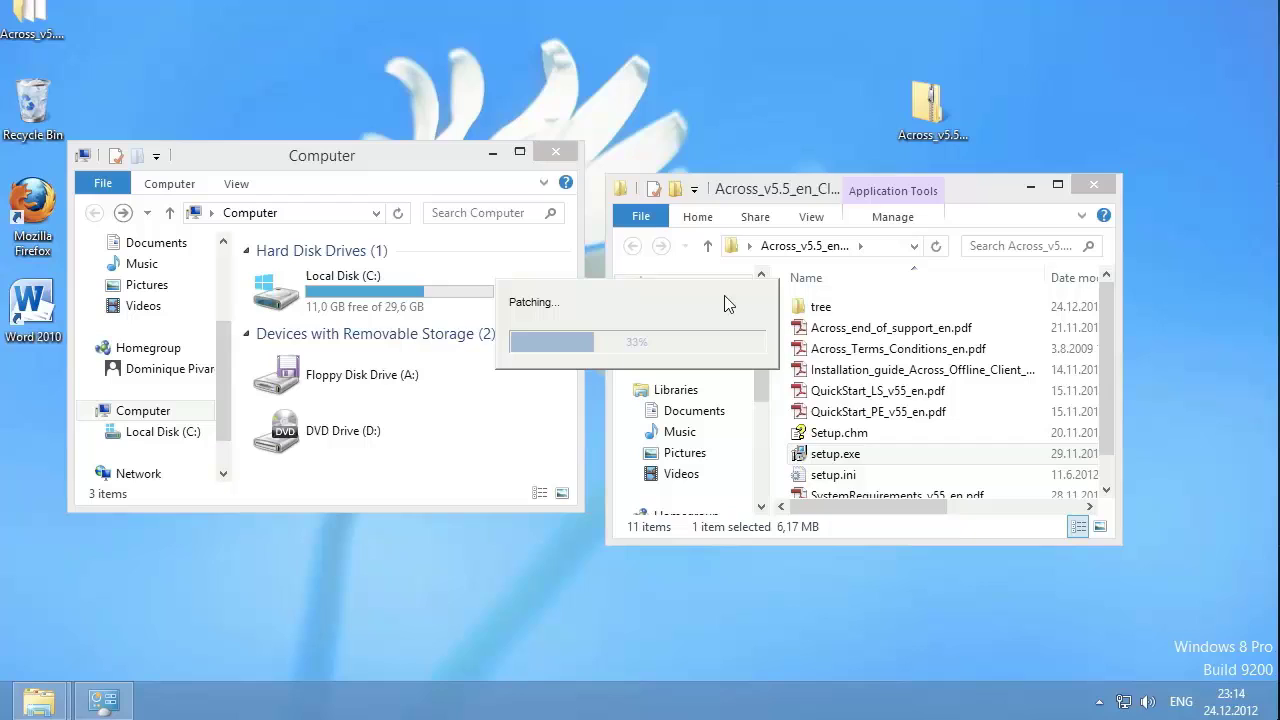
{"action": "left_click", "coordinate": [399, 157]}
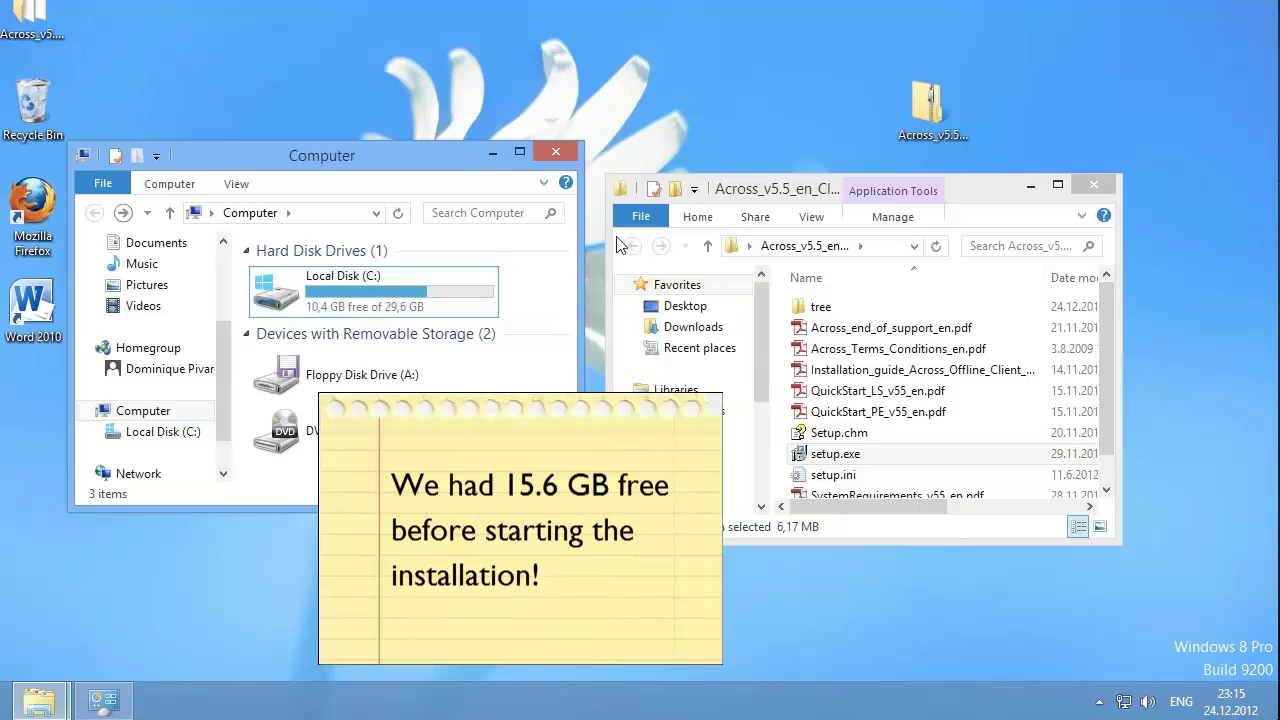
{"action": "left_click", "coordinate": [1031, 186]}
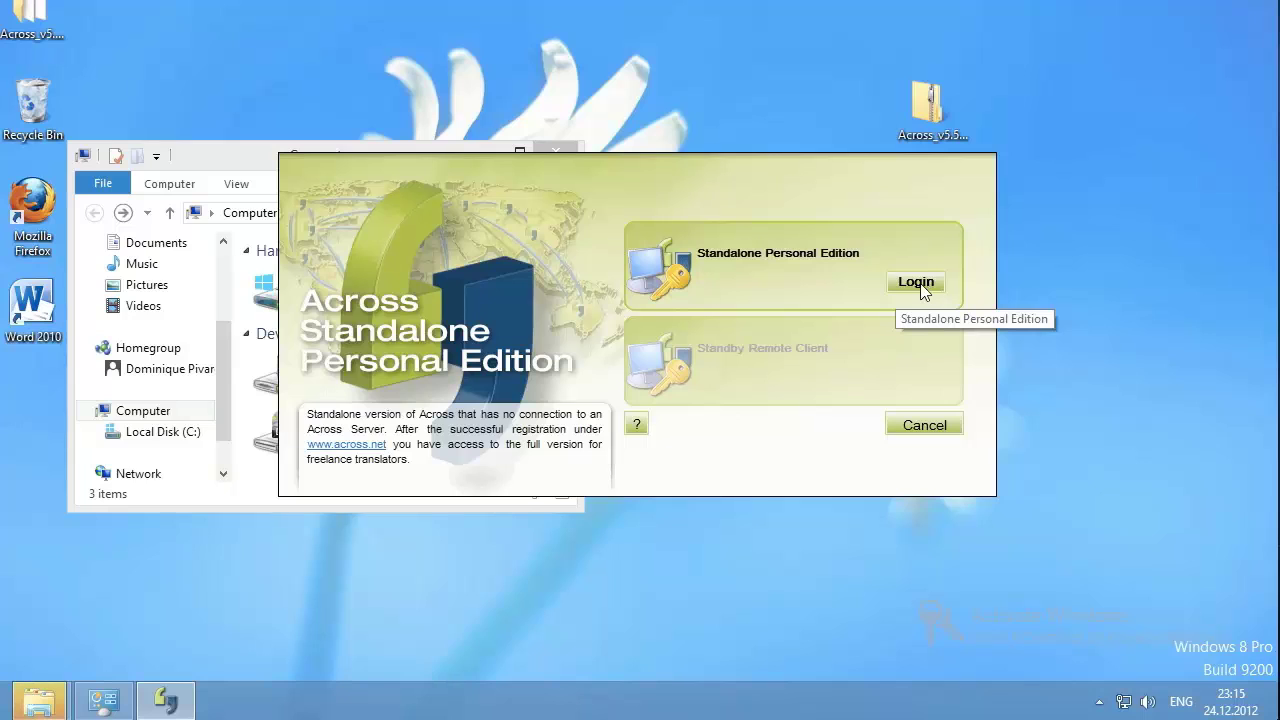
Step: Log into Standalone Personal Edition and continue with the 39-day trial licence
{"action": "left_click", "coordinate": [916, 283]}
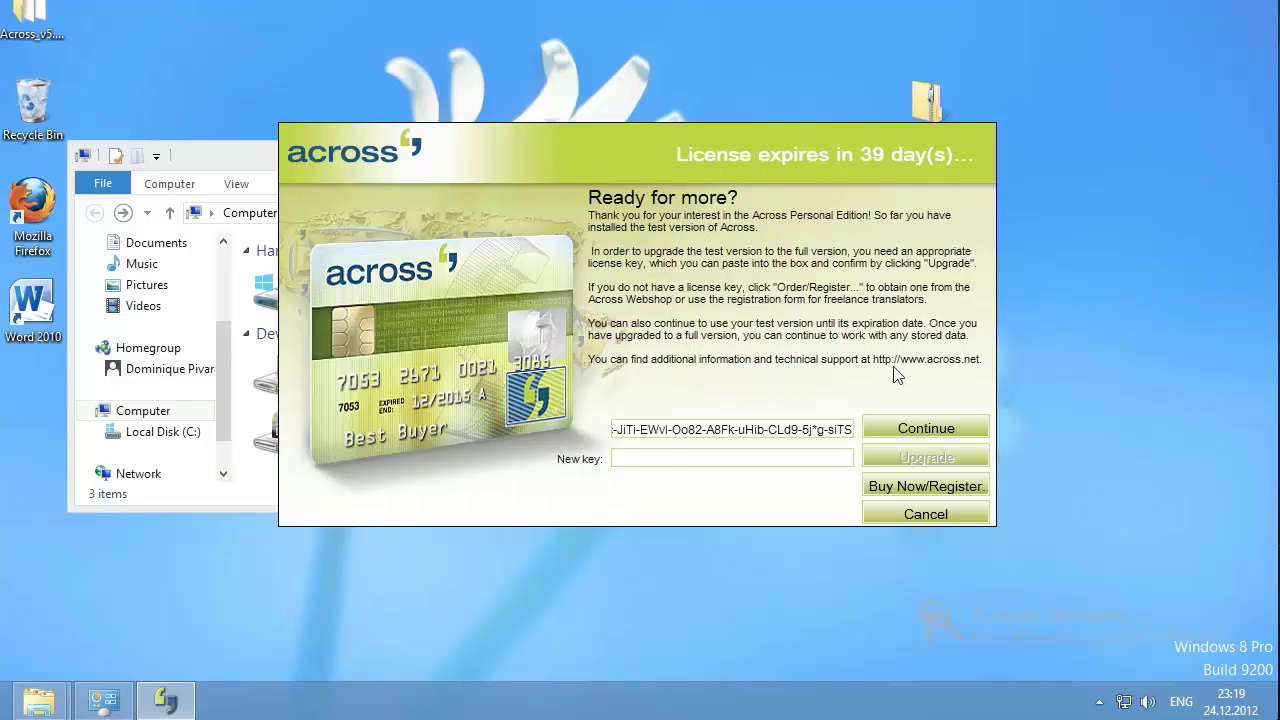
{"action": "left_click", "coordinate": [895, 427]}
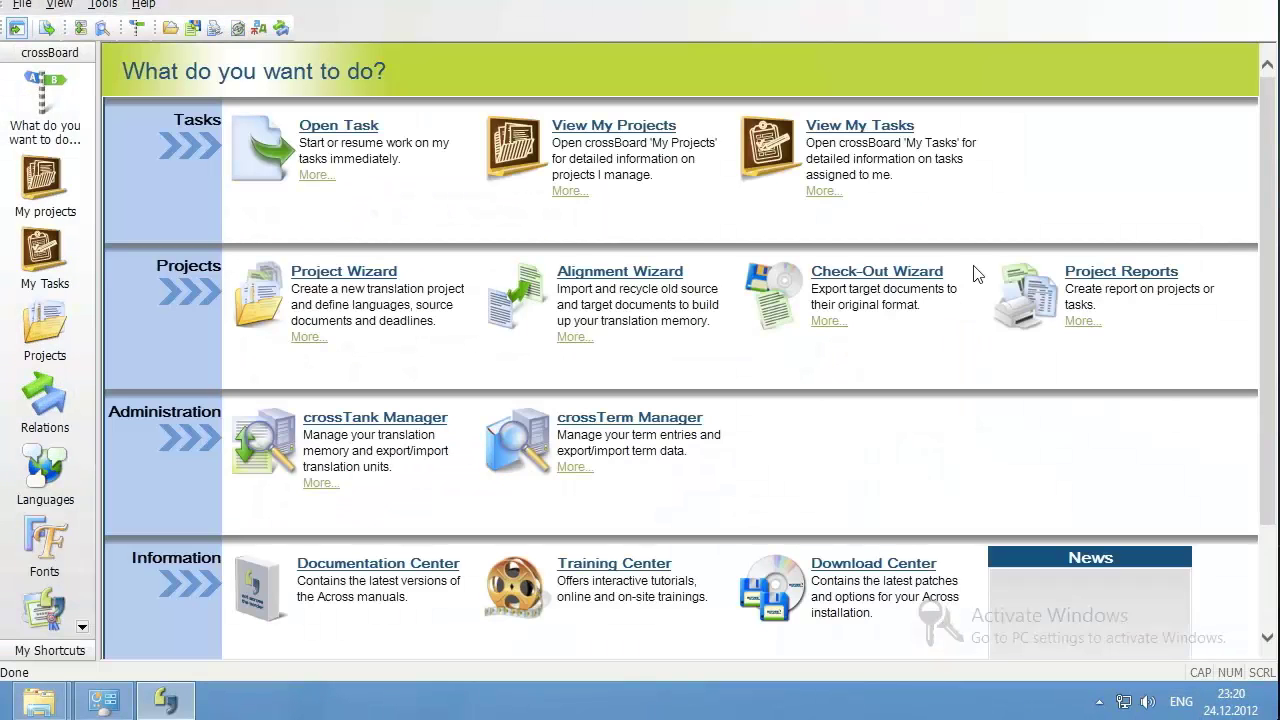
Step: Restore Across from full screen and minimise it to reveal C: at 10,3 GB free
{"action": "left_click", "coordinate": [1225, 3]}
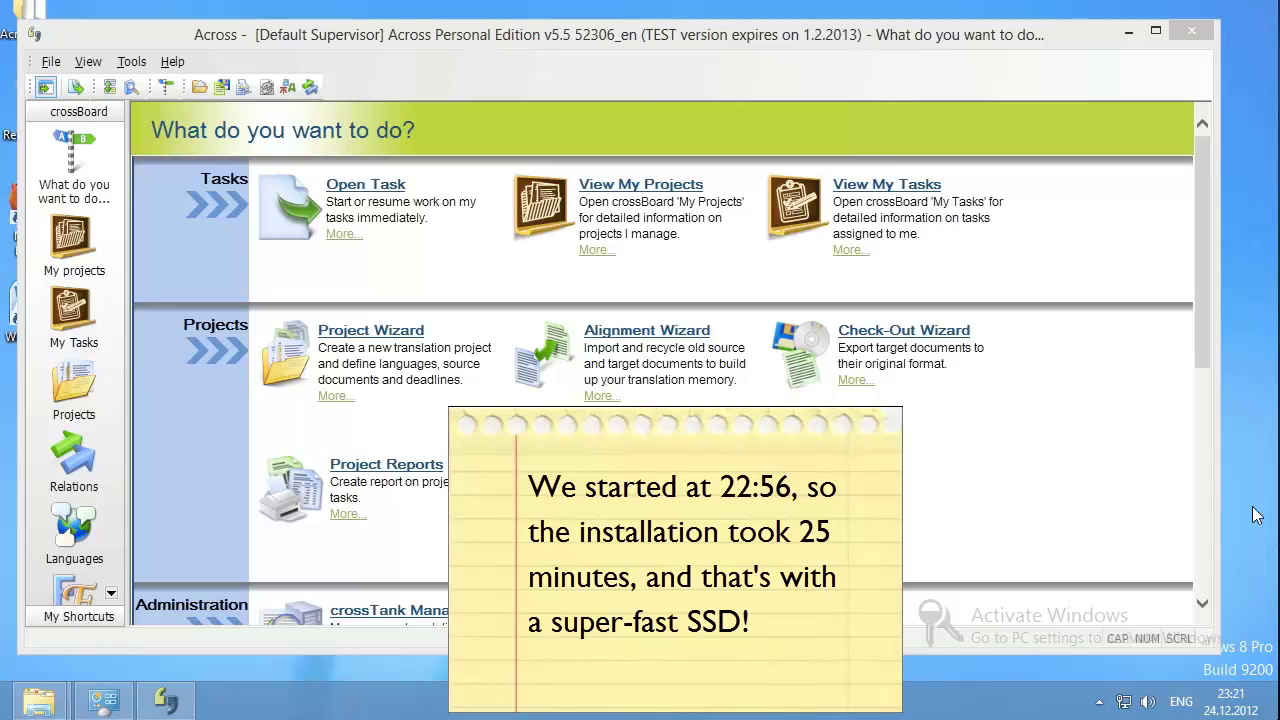
{"action": "left_click", "coordinate": [1129, 32]}
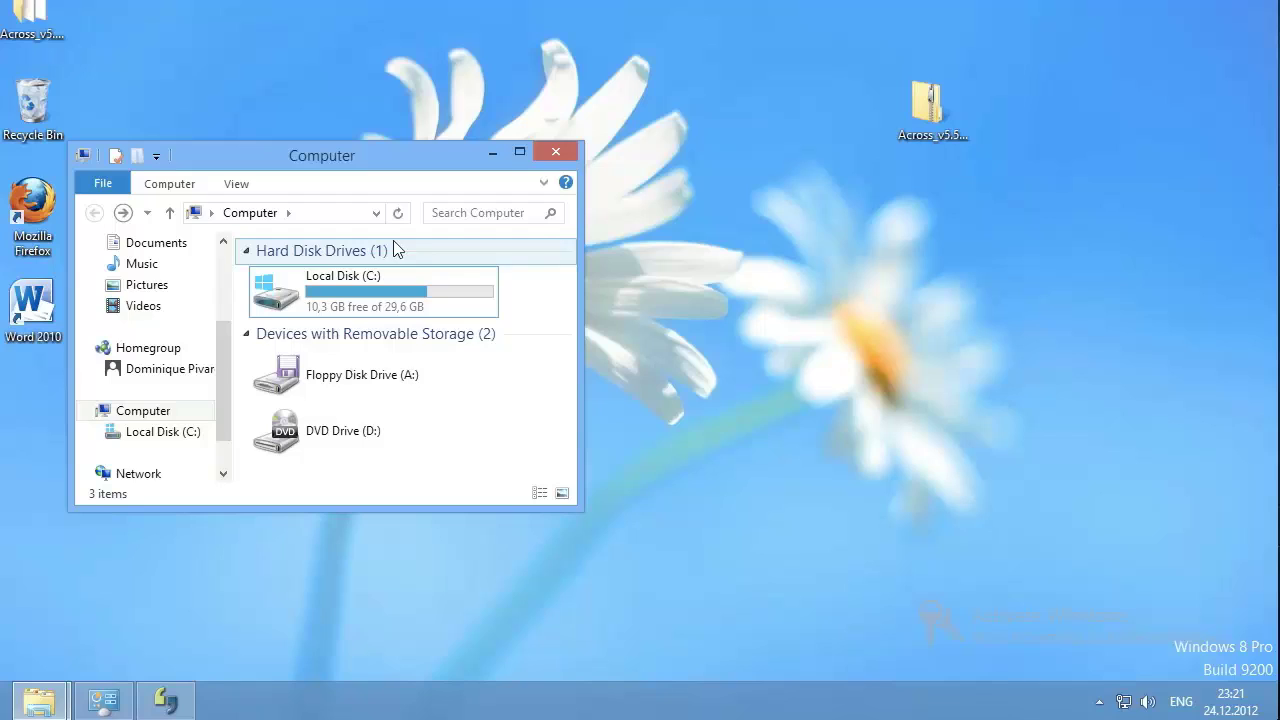
Step: Close the Across program and delete the Across folder from the desktop
{"action": "left_click", "coordinate": [932, 104]}
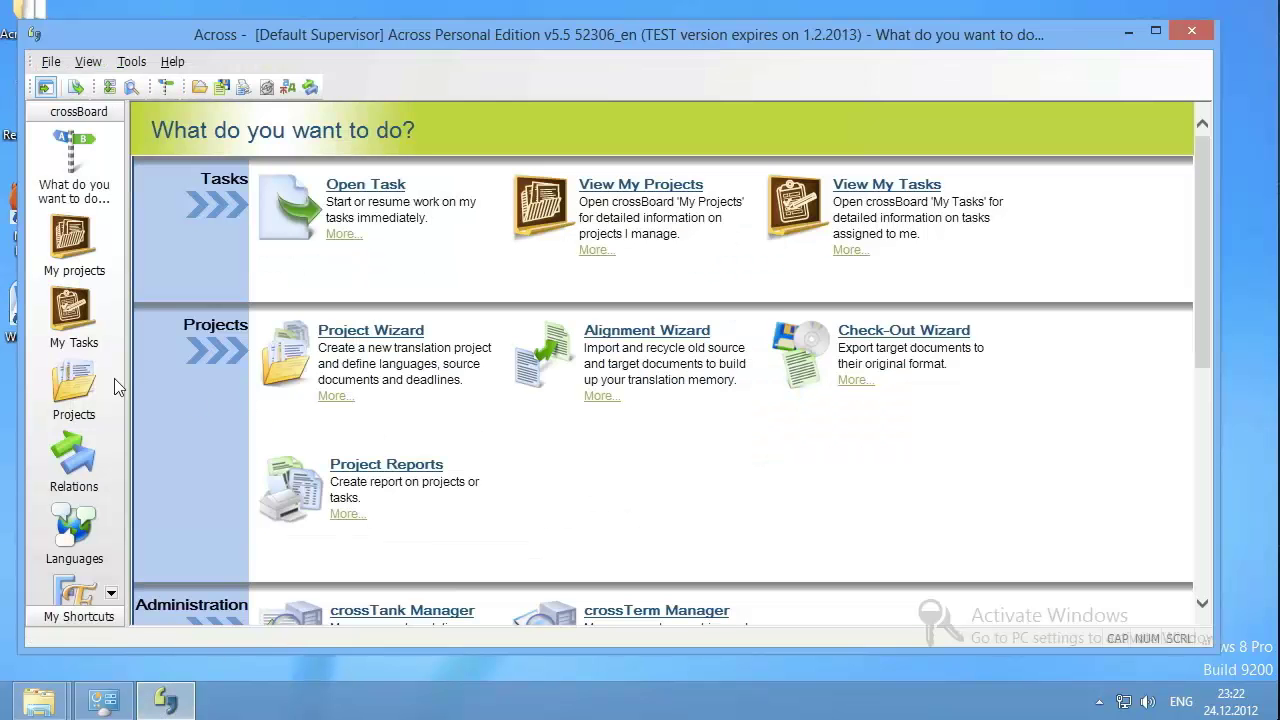
{"action": "left_click", "coordinate": [1189, 32]}
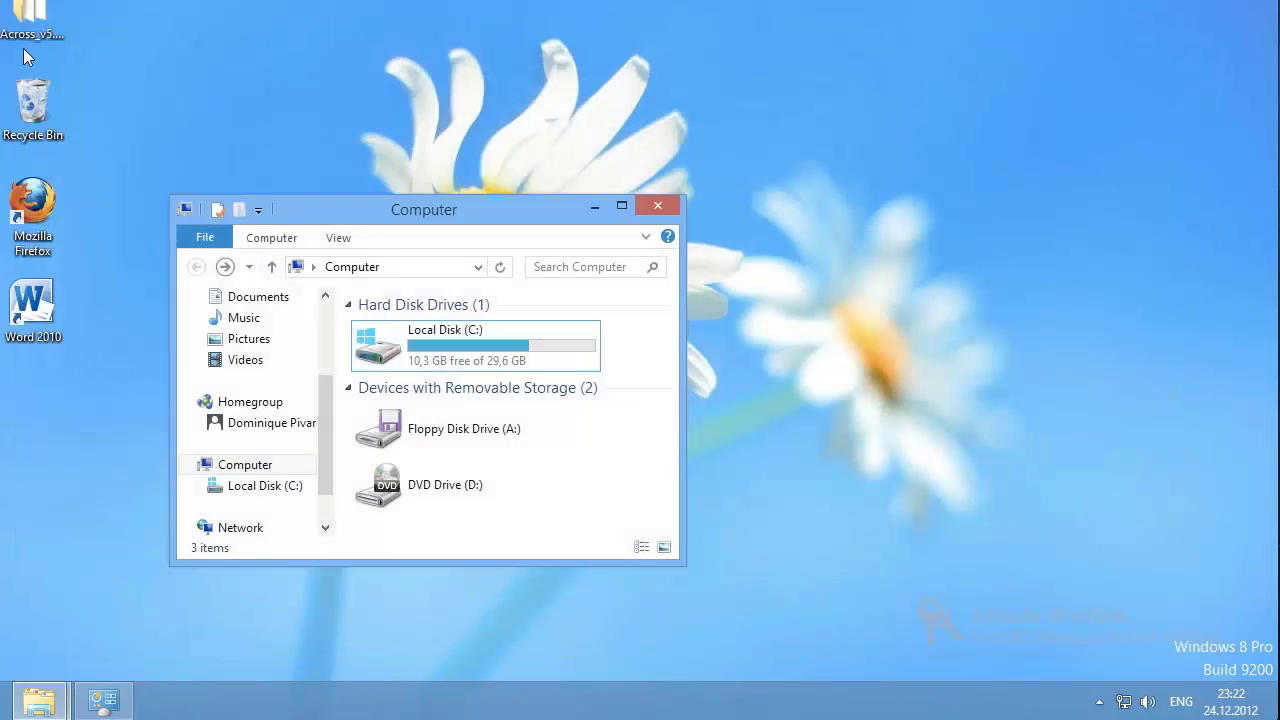
{"action": "left_click", "coordinate": [37, 10]}
{"action": "left_click_drag", "start_coordinate": [37, 10], "coordinate": [133, 114]}
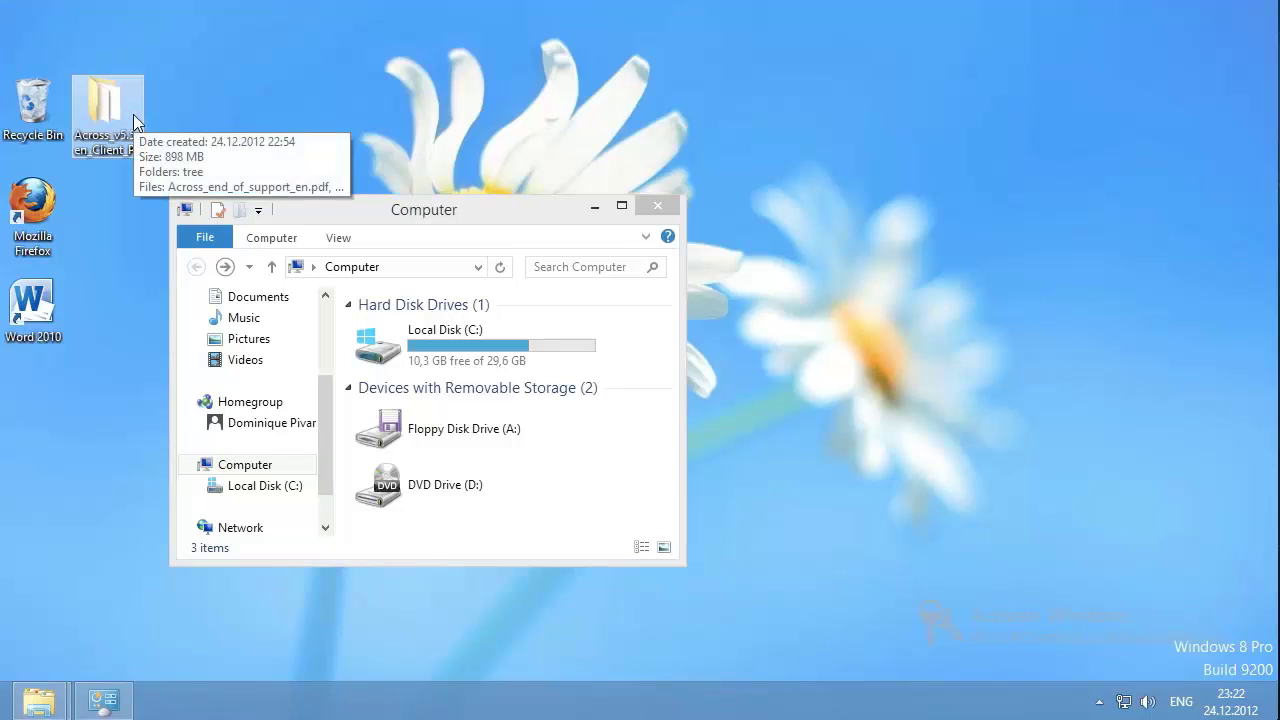
{"action": "key", "text": "Delete"}
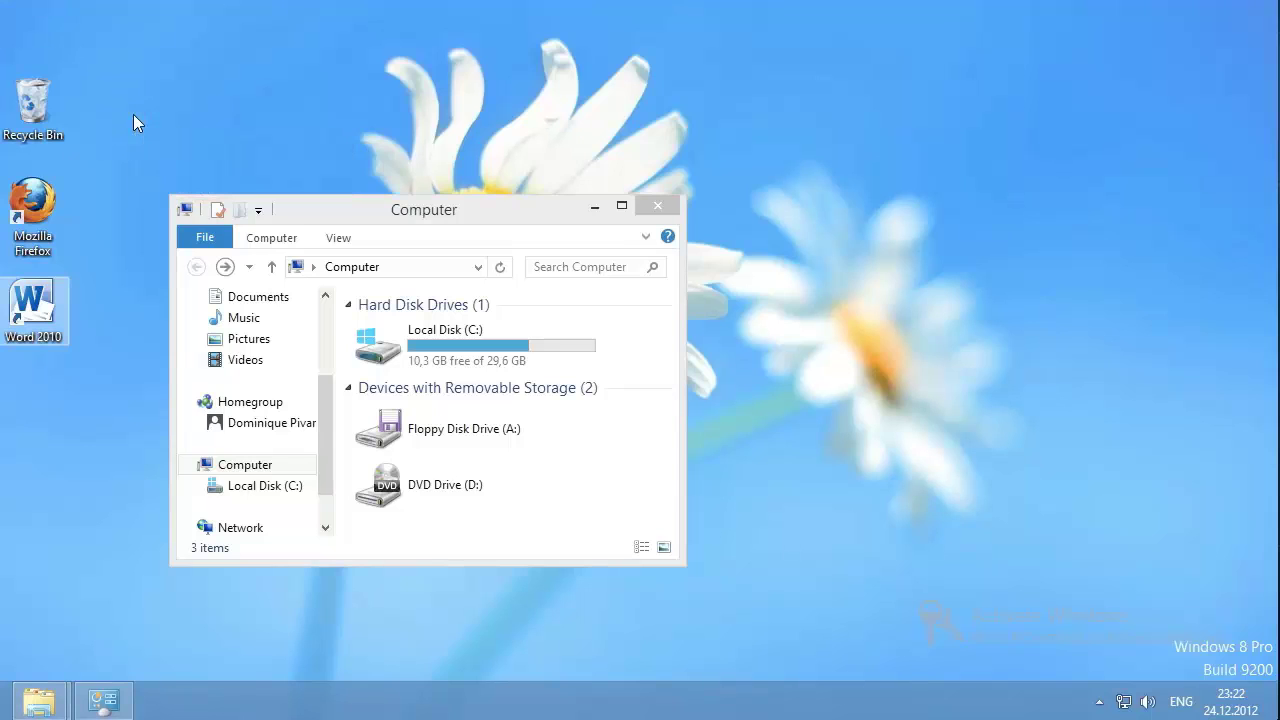
Step: Permanently empty the Recycle Bin's three items, including Across_v5.5_en_Client_PE.zip
{"action": "double_click", "coordinate": [33, 100]}
{"action": "left_click", "coordinate": [476, 266]}
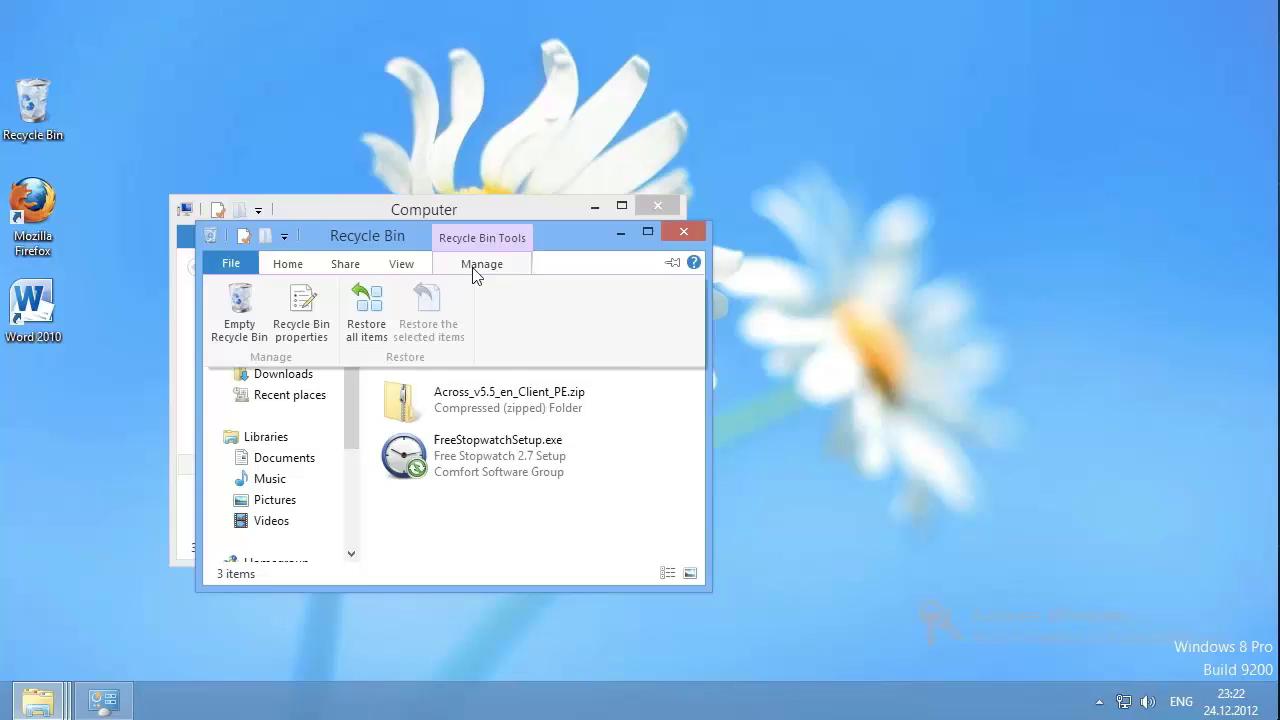
{"action": "left_click", "coordinate": [240, 312]}
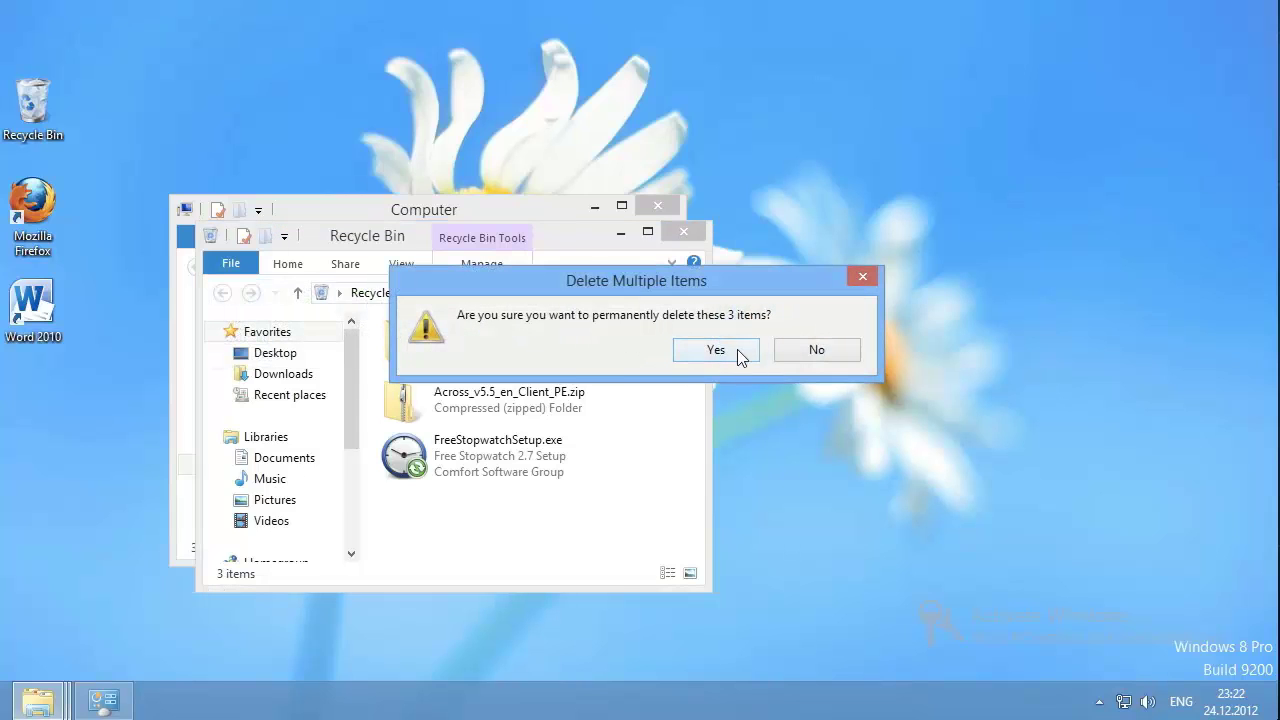
{"action": "left_click", "coordinate": [716, 349]}
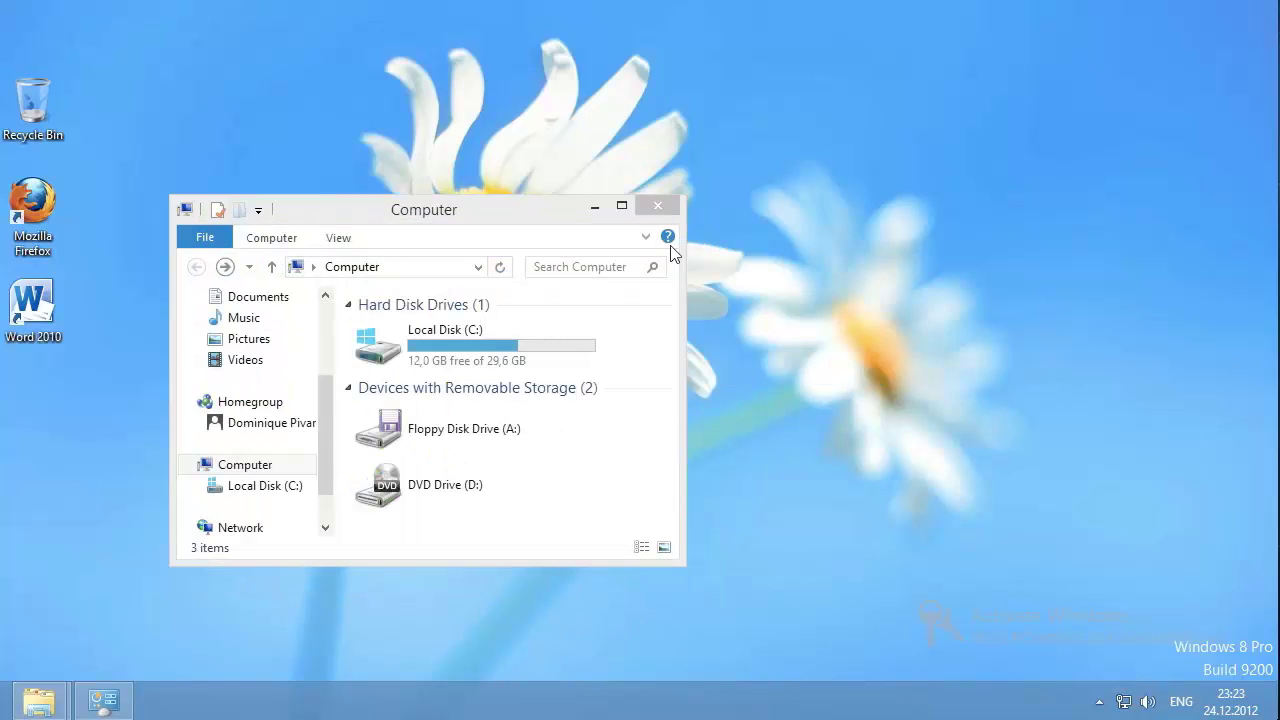
Step: Refresh the drives view so Local Disk (C:) reads 12,0 GB free, then close the Computer window
{"action": "right_click", "coordinate": [617, 320]}
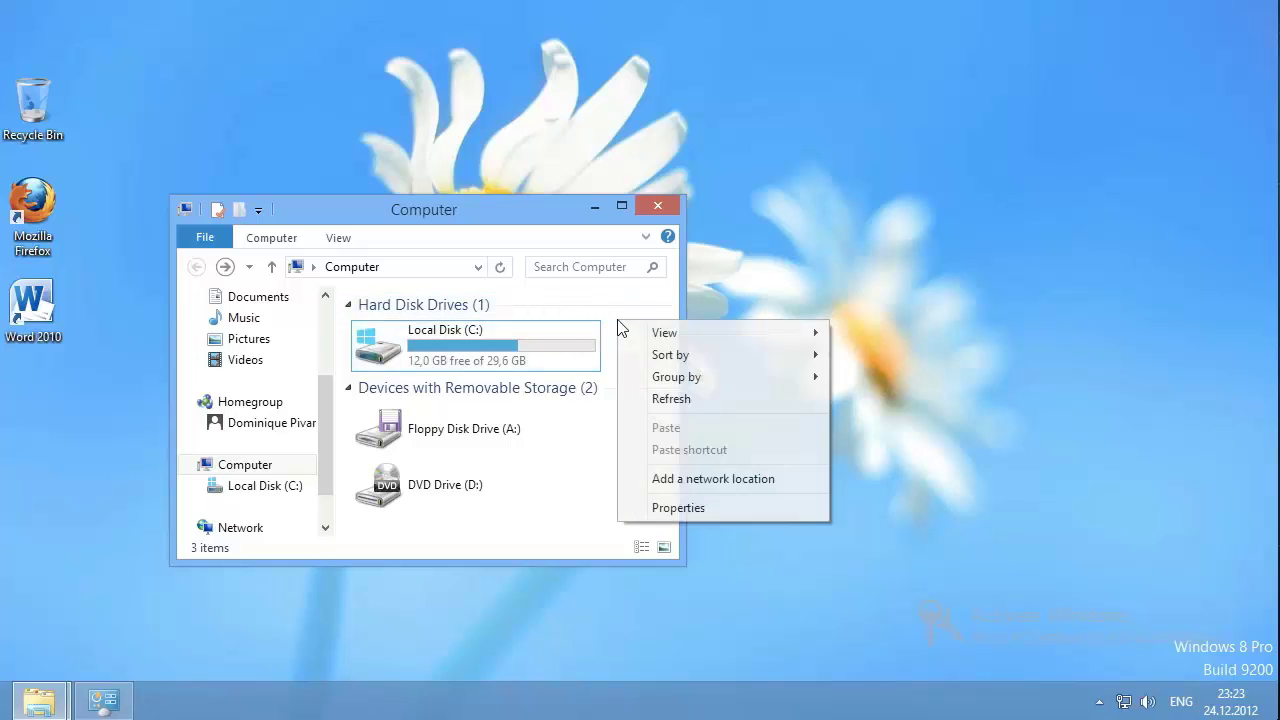
{"action": "left_click", "coordinate": [682, 395]}
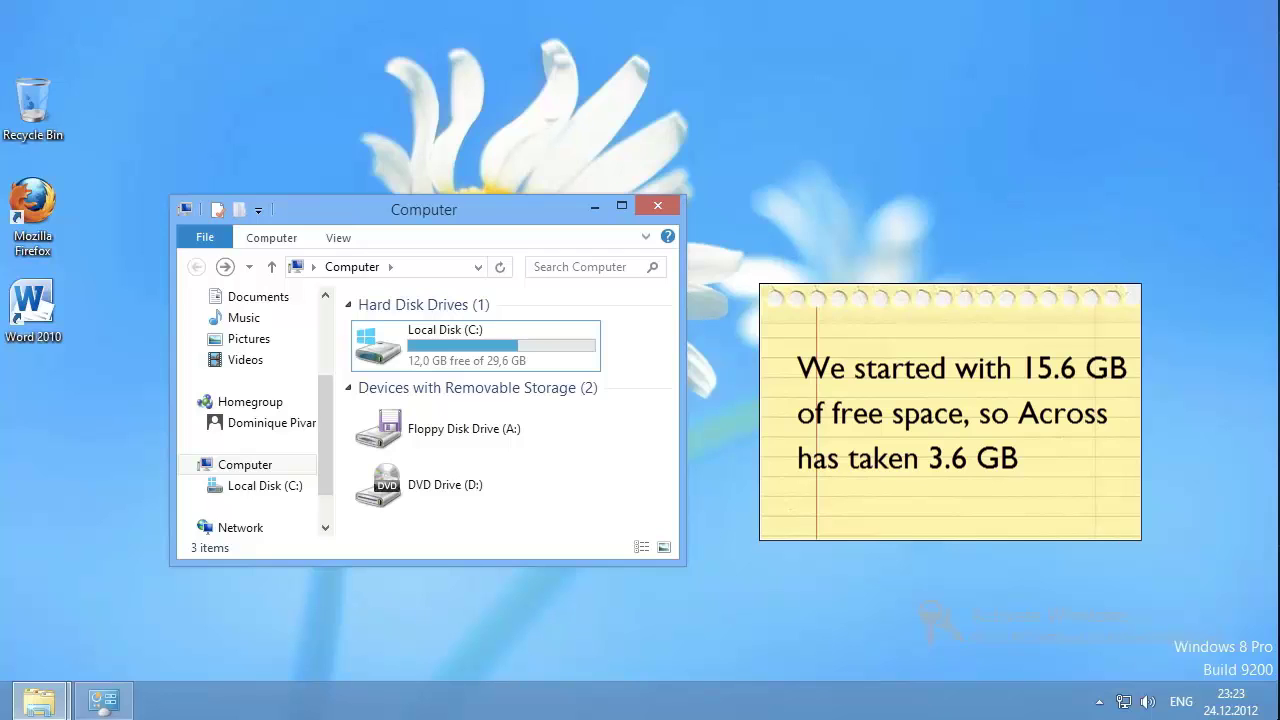
{"action": "left_click", "coordinate": [658, 209]}
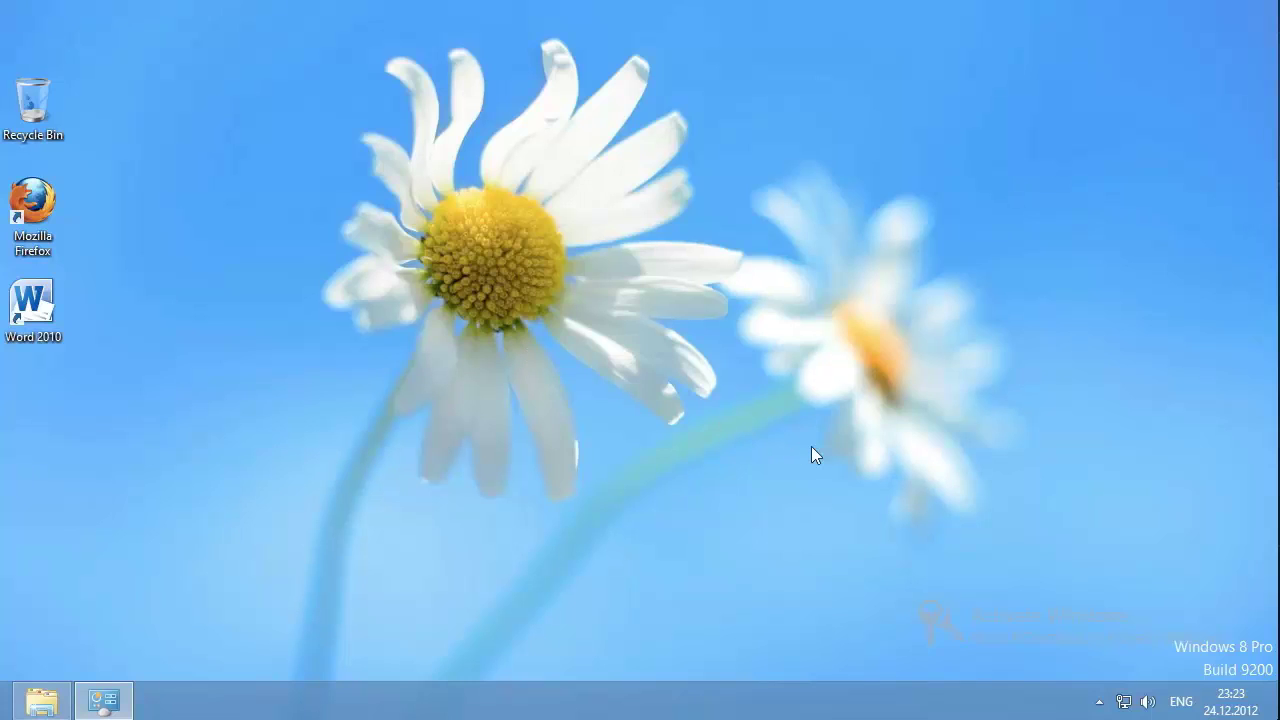
Step: Restart Windows 8 from the Settings charm's Power menu
{"action": "left_click", "coordinate": [1250, 540]}
{"action": "left_click", "coordinate": [1104, 578]}
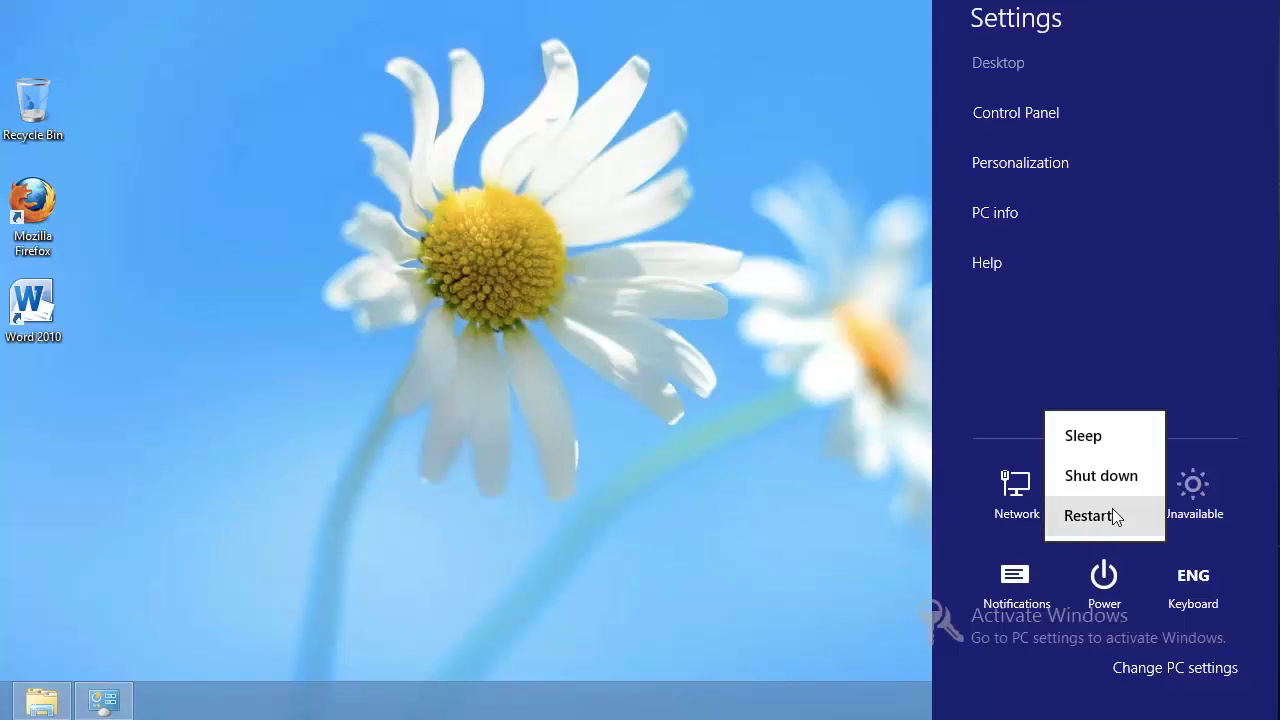
{"action": "left_click", "coordinate": [1087, 515]}
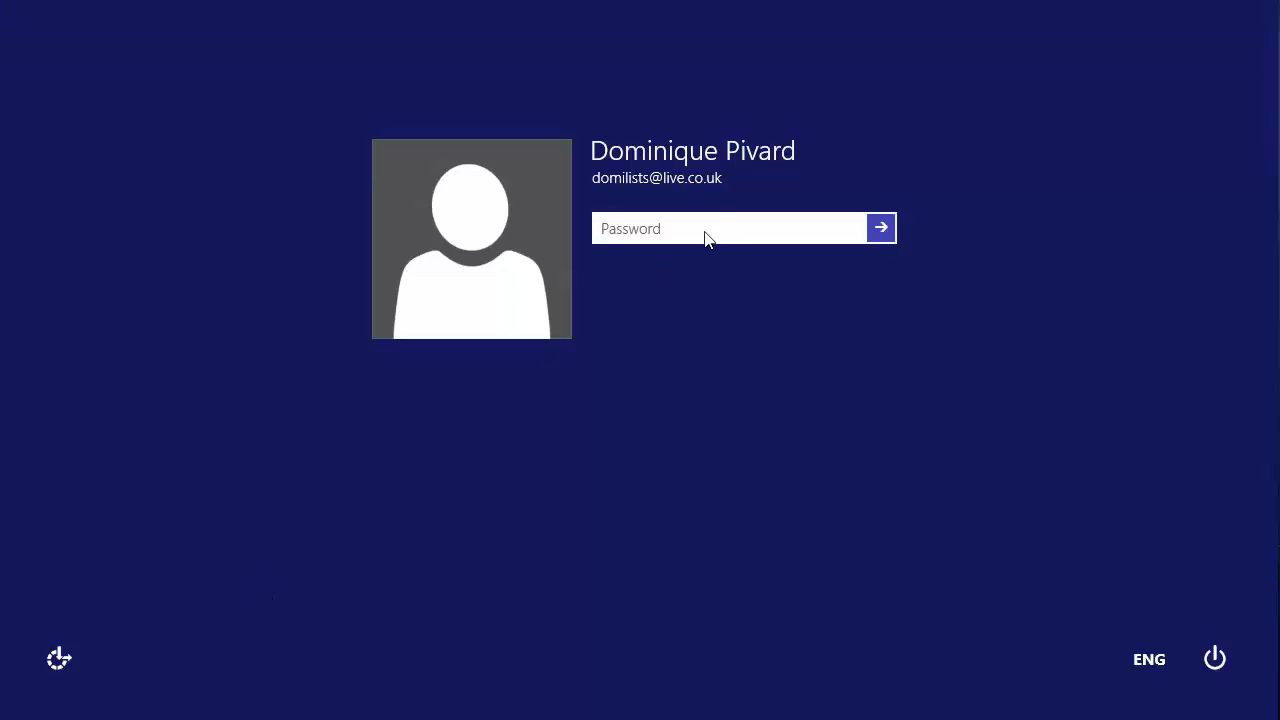
Step: Sign back in with the account password and open the Computer view with Win+E
{"action": "type", "text": "••••••"}
{"action": "key", "text": "Return"}
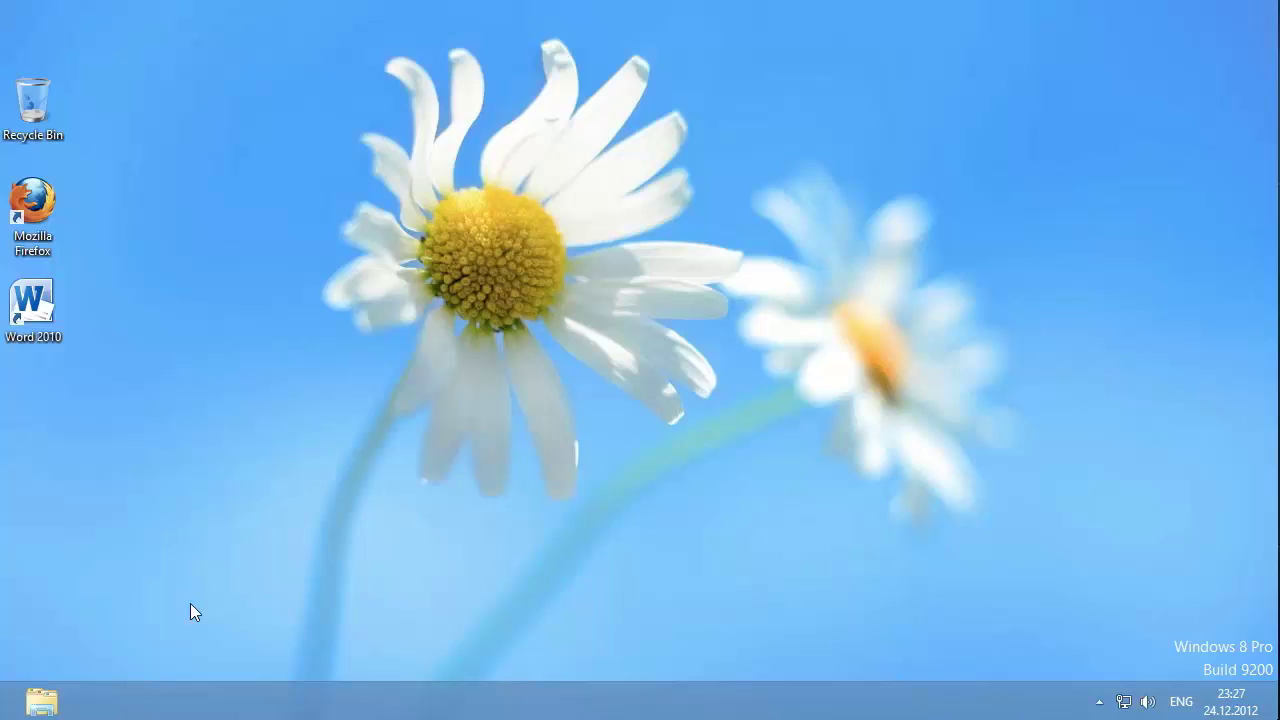
{"action": "key", "text": "super+e"}
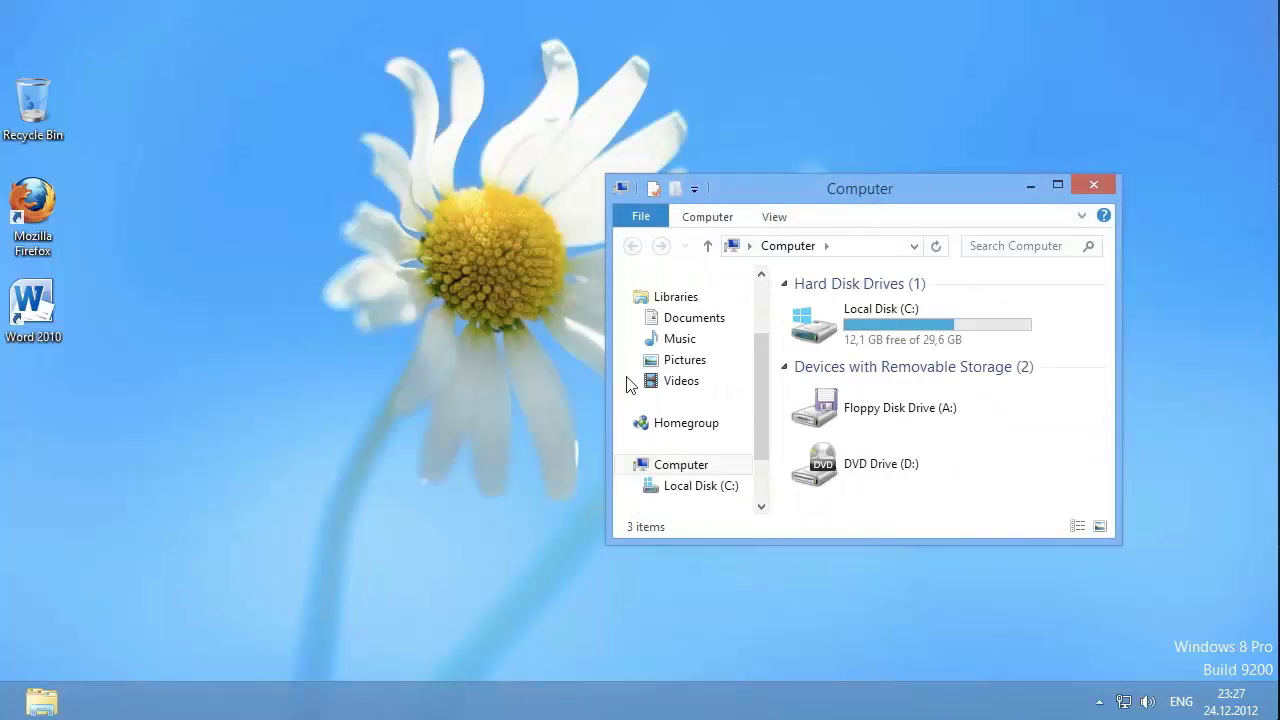
Step: Move the Computer window aside on the desktop
{"action": "left_click_drag", "start_coordinate": [806, 200], "coordinate": [358, 143]}
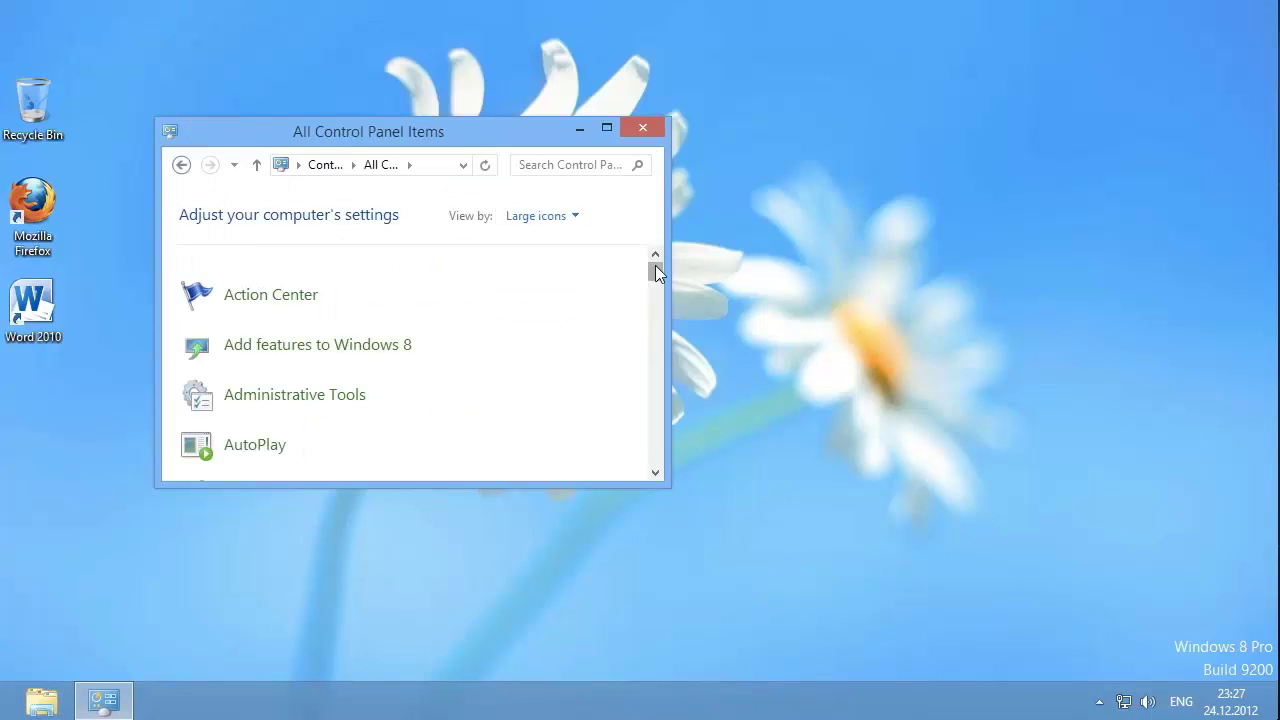
Step: In Programs and Features, sort by Installed On and select Across Personal Edition (398 MB, version 5.00.0)
{"action": "left_click_drag", "start_coordinate": [655, 266], "coordinate": [655, 395]}
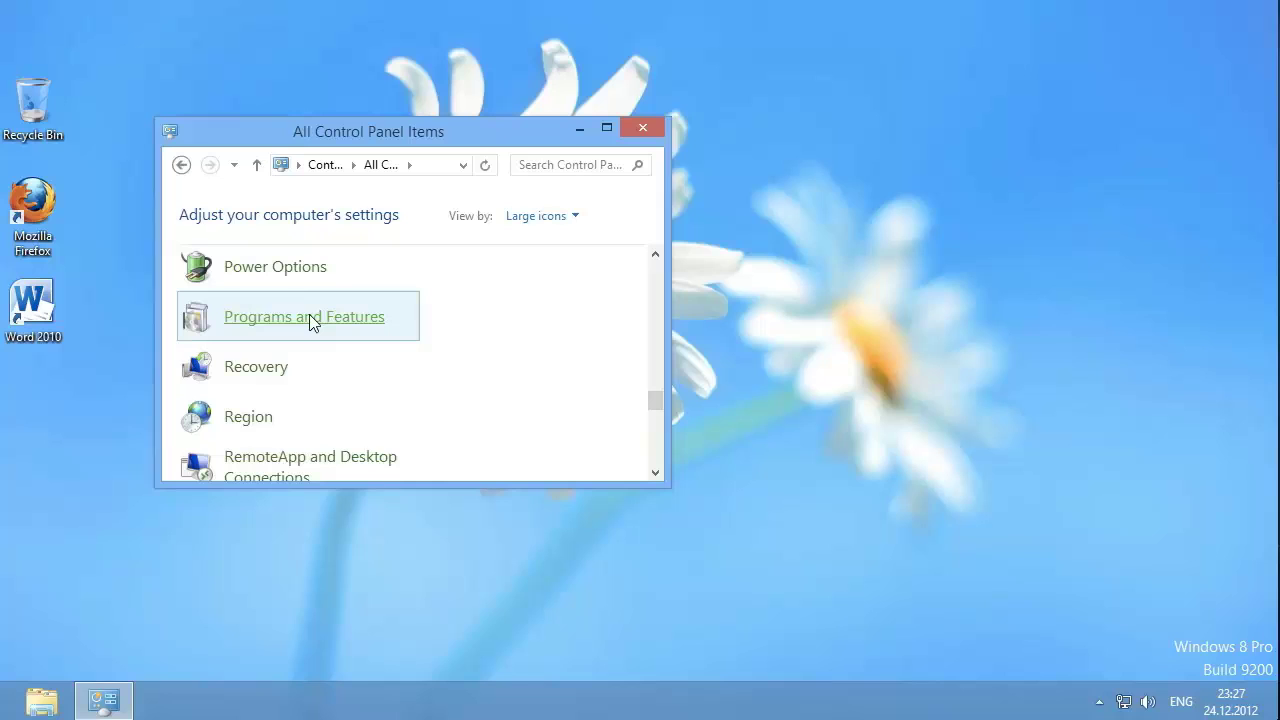
{"action": "left_click", "coordinate": [309, 316]}
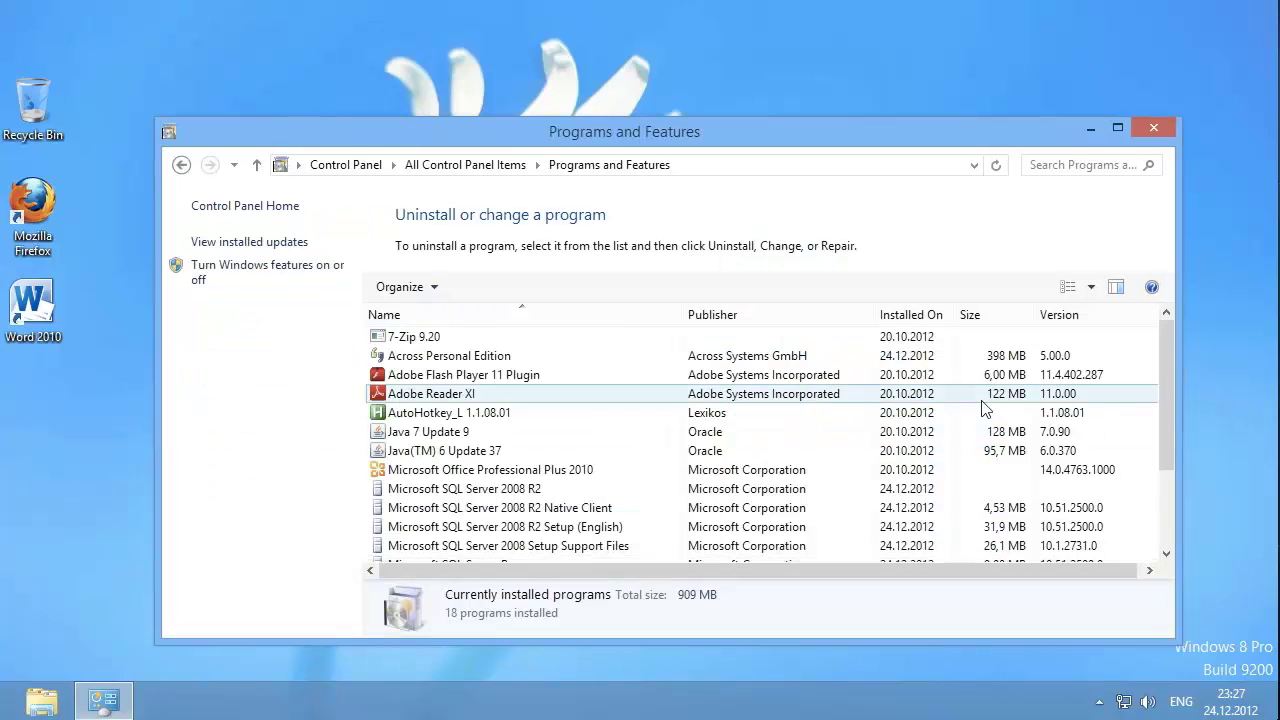
{"action": "left_click", "coordinate": [910, 316]}
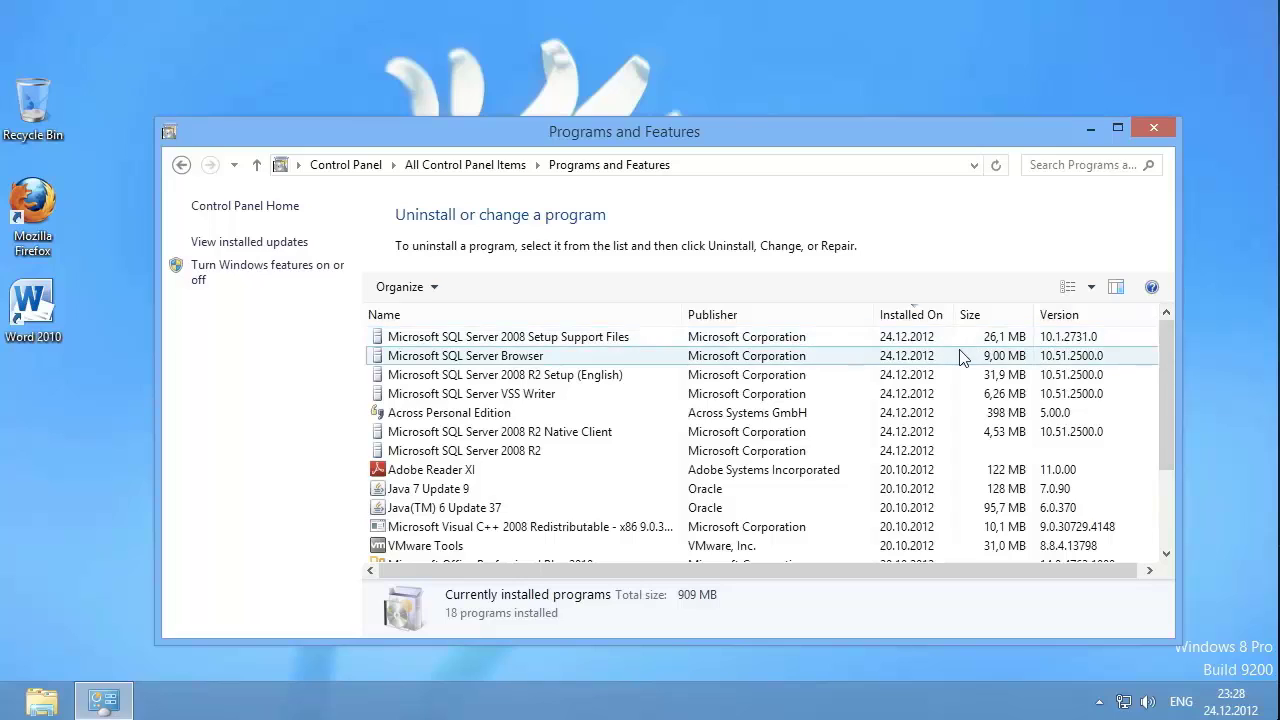
{"action": "left_click", "coordinate": [612, 414]}
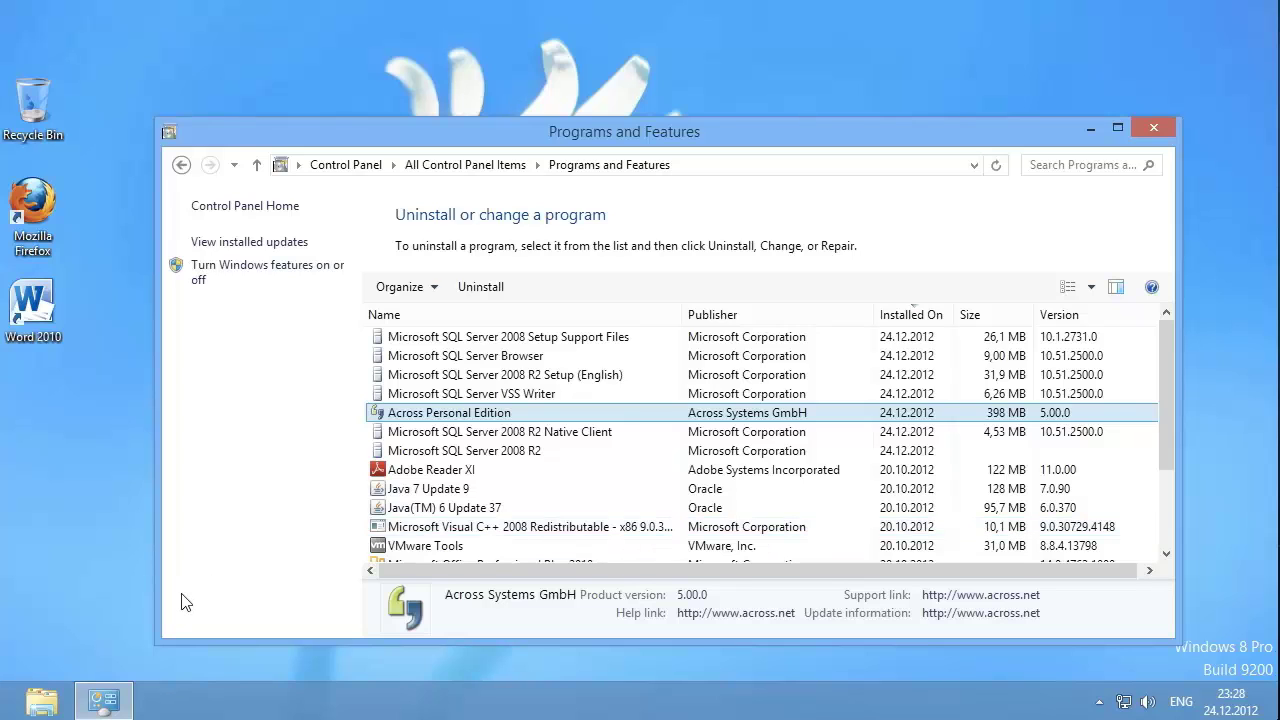
Step: Browse to C:\Program Files\Microsoft SQL Server\MSSQL10_50.ACROSS\MSSQL\DATA and sort files by size, largest first
{"action": "key", "text": "super+e"}
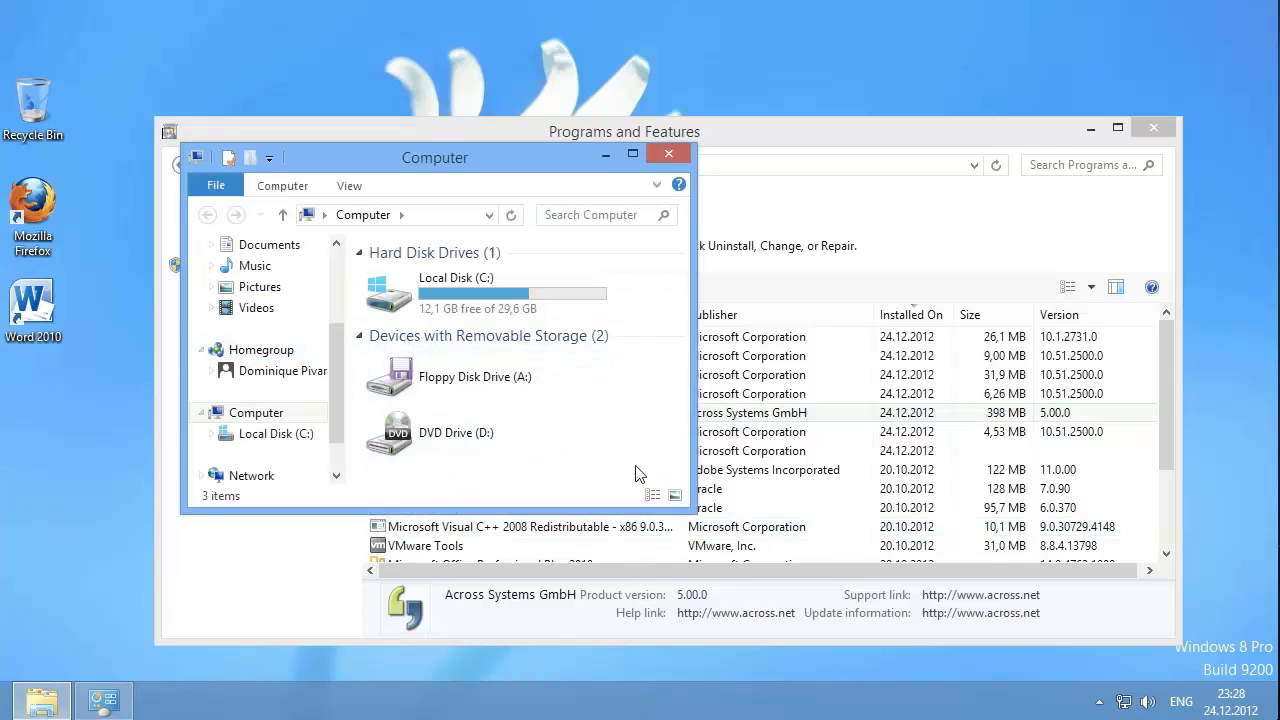
{"action": "double_click", "coordinate": [449, 295]}
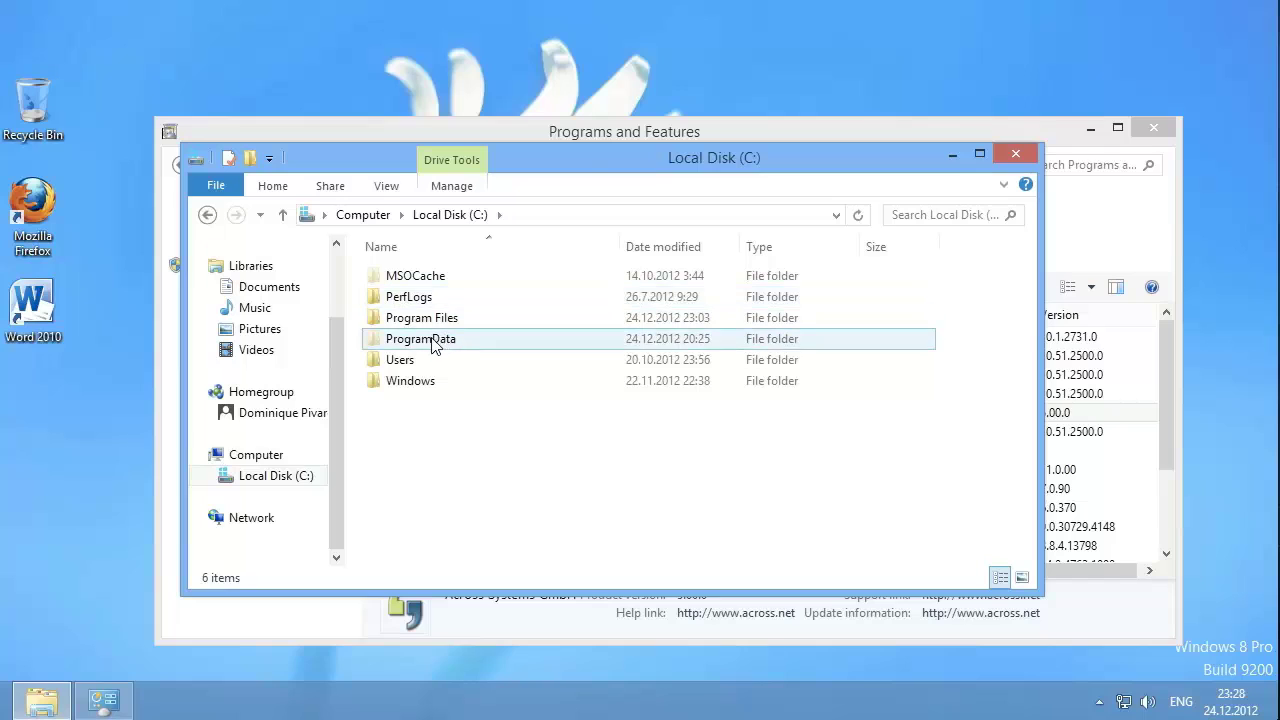
{"action": "double_click", "coordinate": [410, 318]}
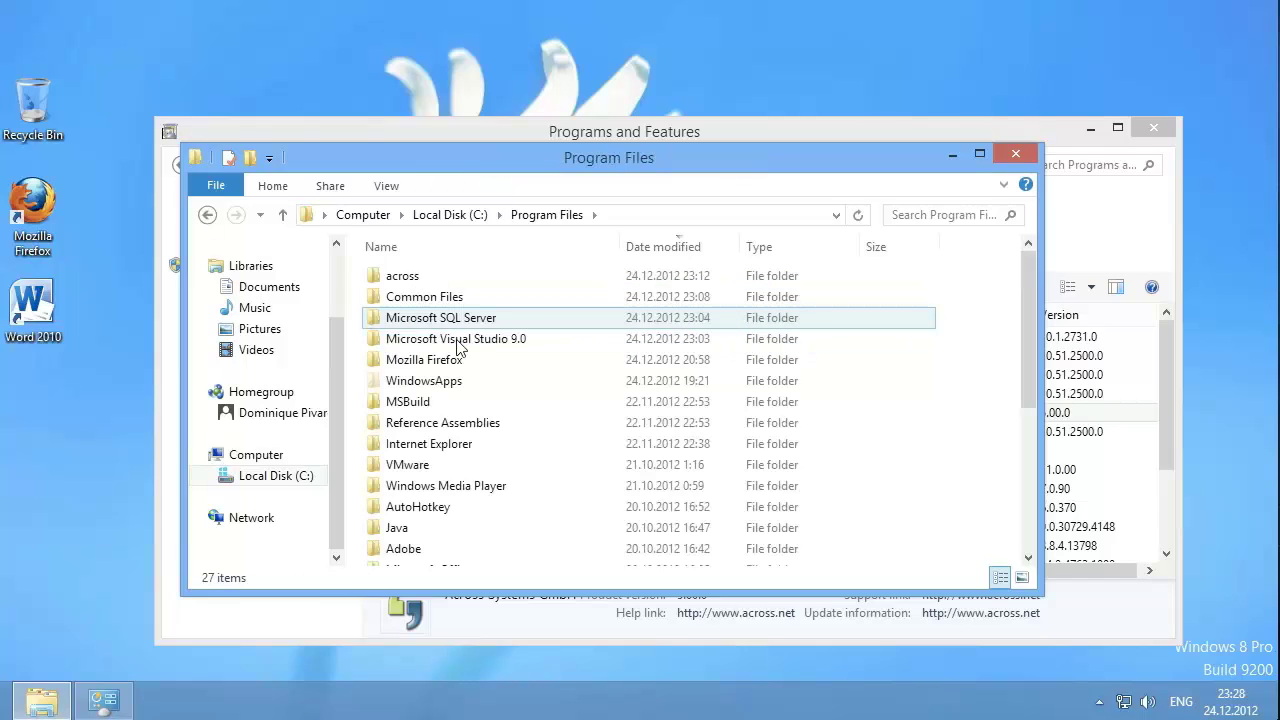
{"action": "double_click", "coordinate": [458, 320]}
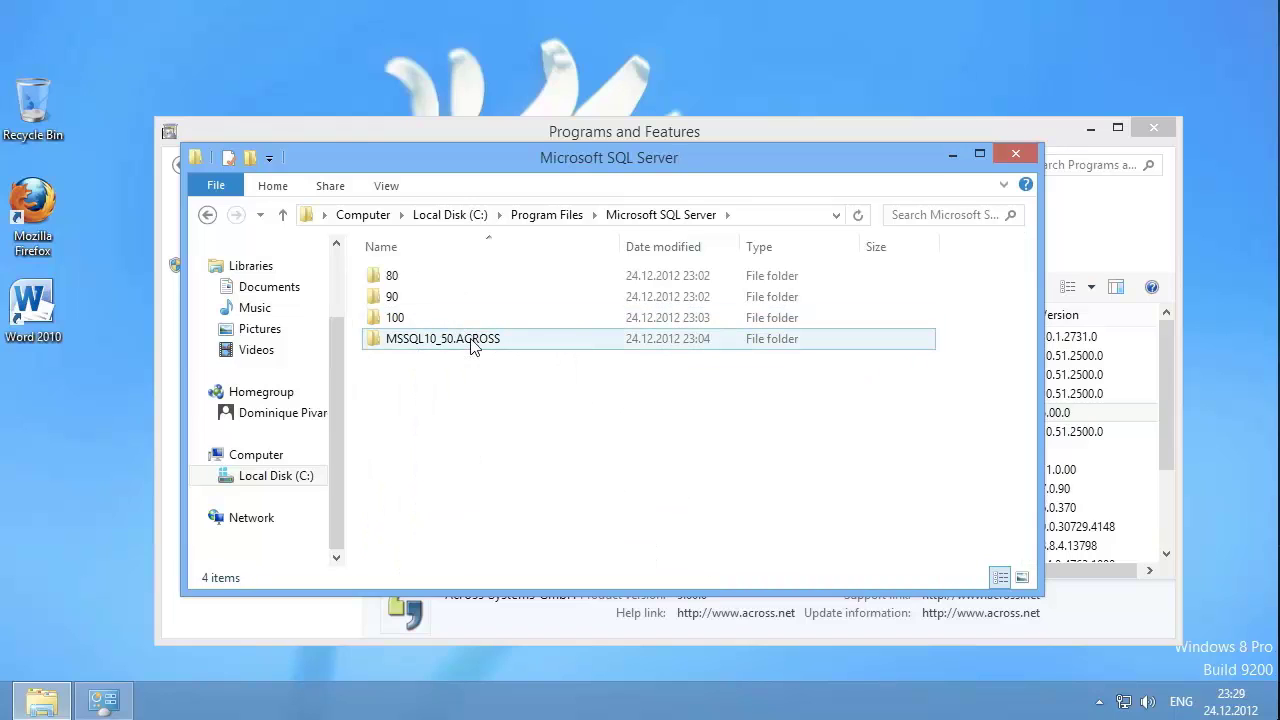
{"action": "double_click", "coordinate": [470, 340]}
{"action": "double_click", "coordinate": [407, 284]}
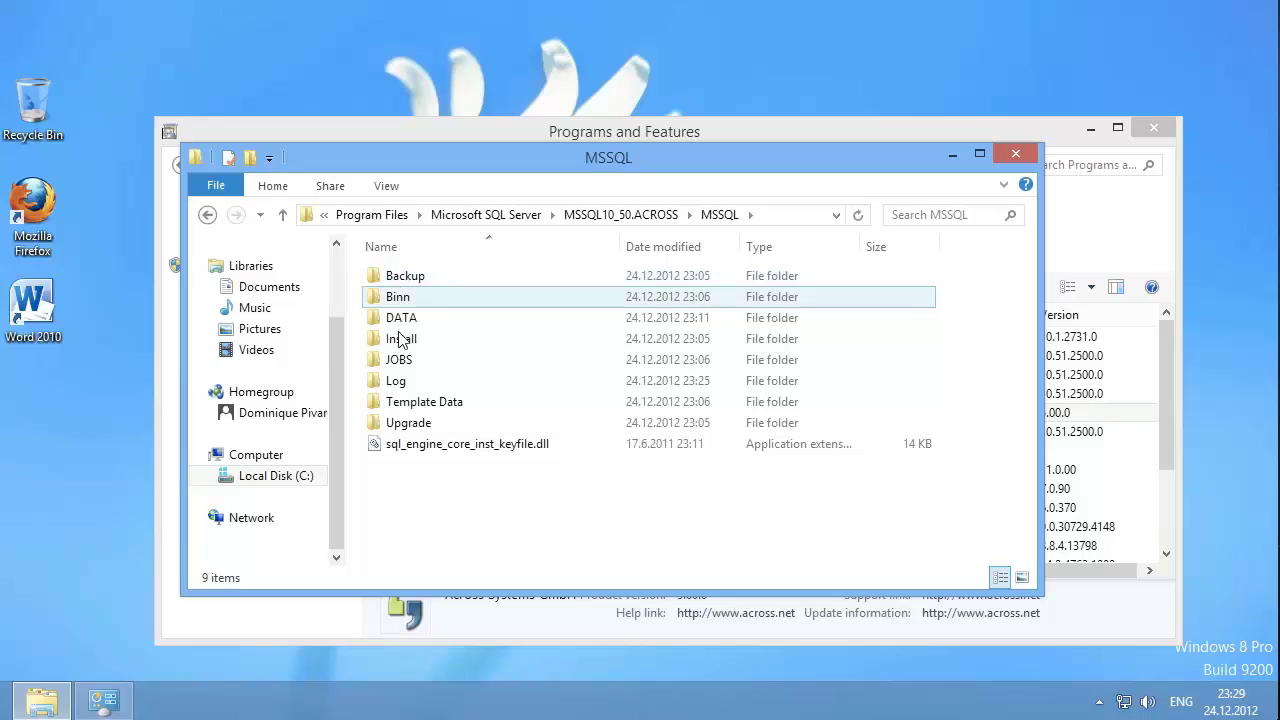
{"action": "double_click", "coordinate": [403, 322]}
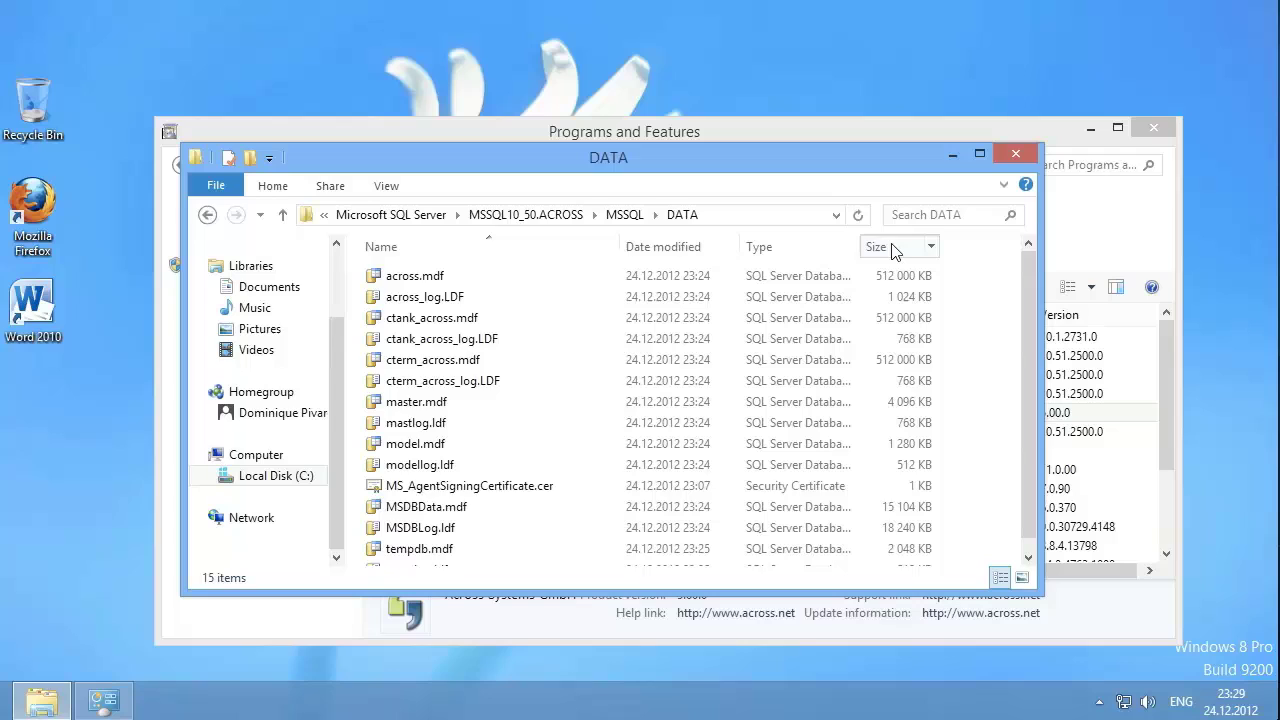
{"action": "left_click", "coordinate": [893, 251]}
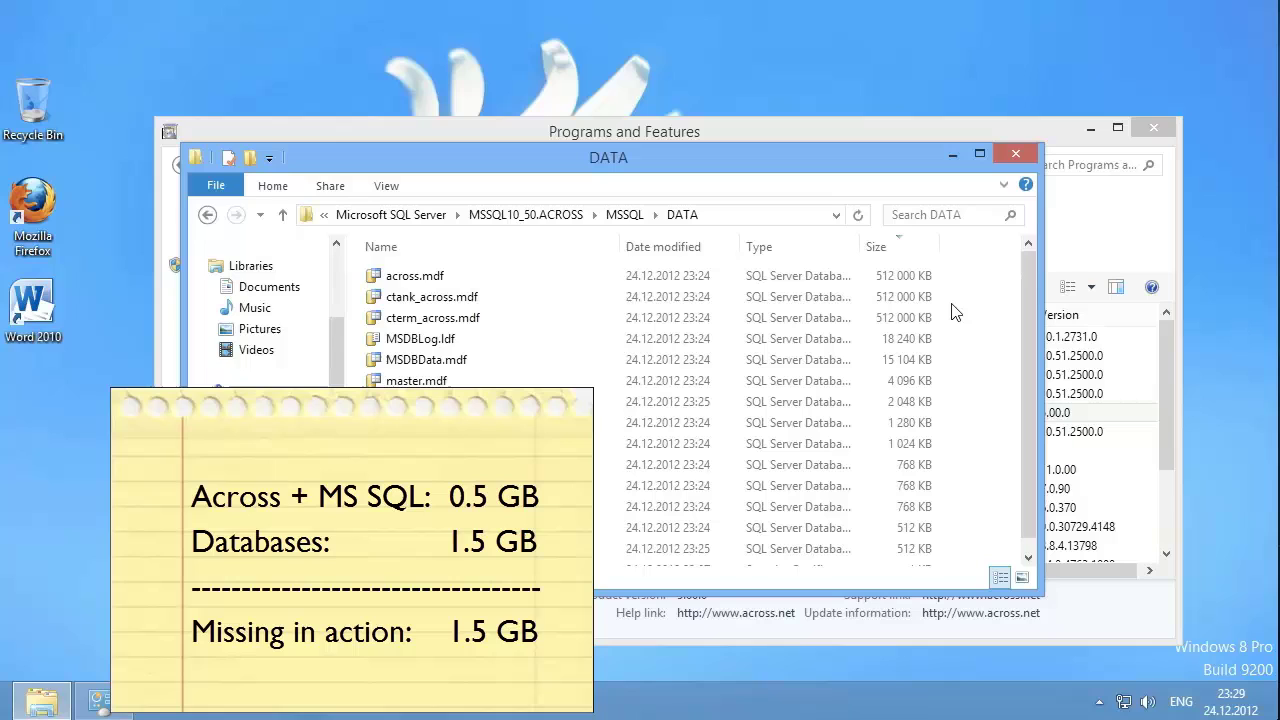
{"action": "left_click", "coordinate": [1015, 154]}
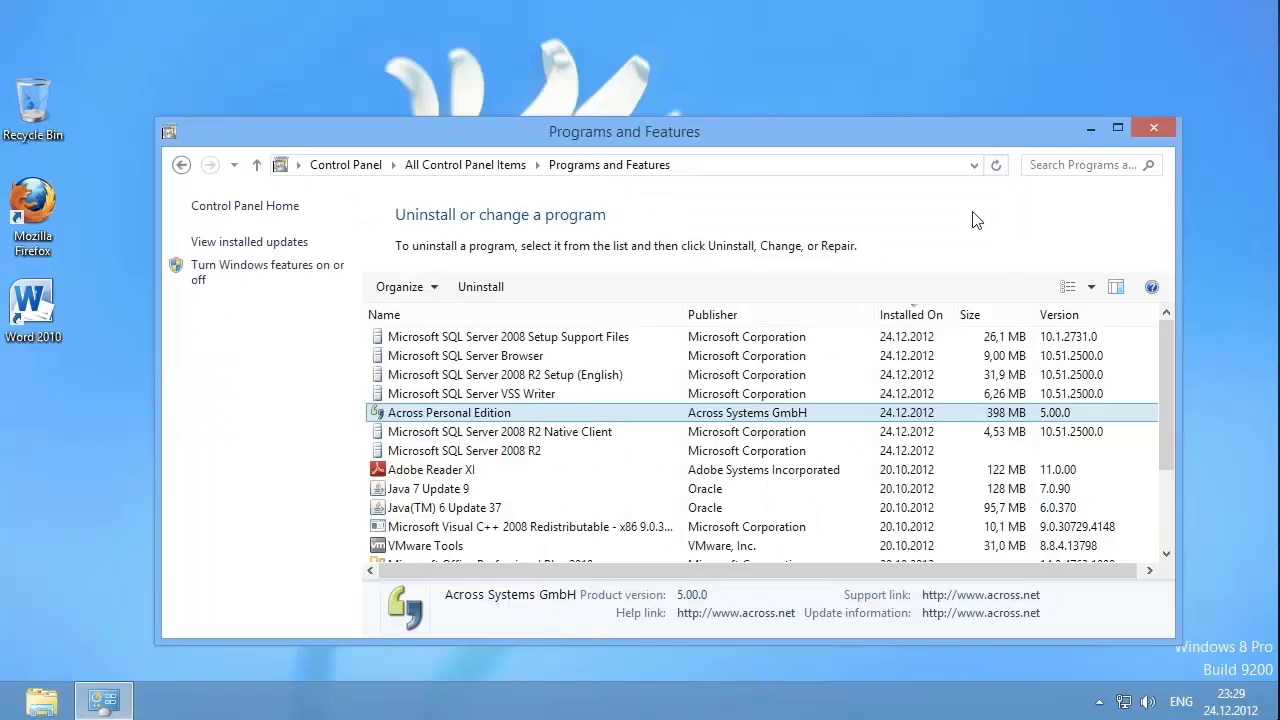